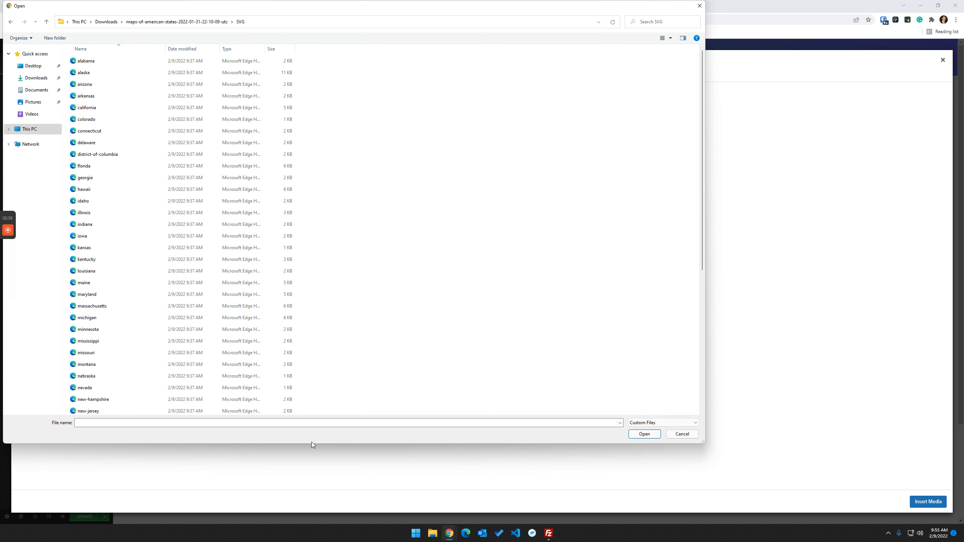
- Upload the illinois SVG to the media library and leave the Add Listing page editor without inserting it
{"action": "double_click", "coordinate": [85, 214]}
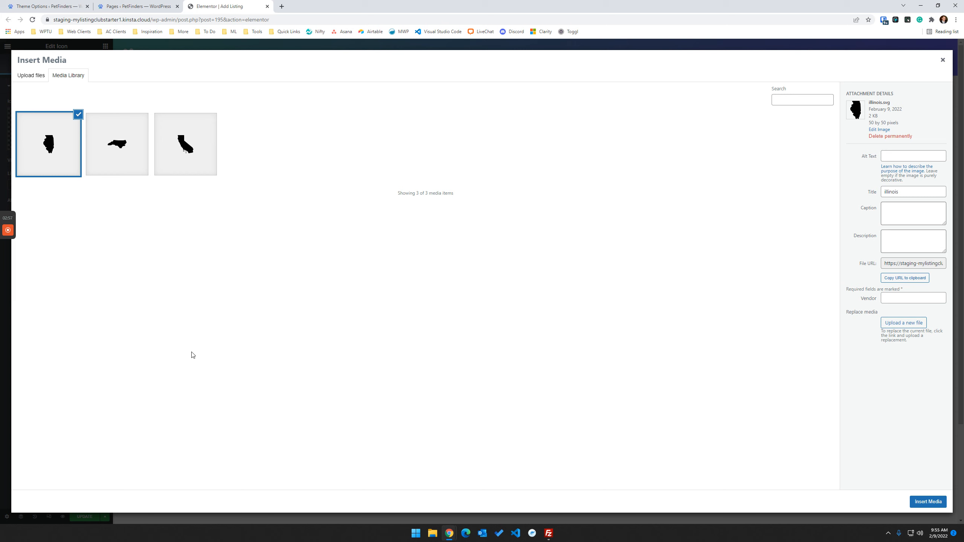
{"action": "left_click", "coordinate": [944, 60]}
{"action": "left_click", "coordinate": [267, 6]}
{"action": "left_click", "coordinate": [517, 61]}
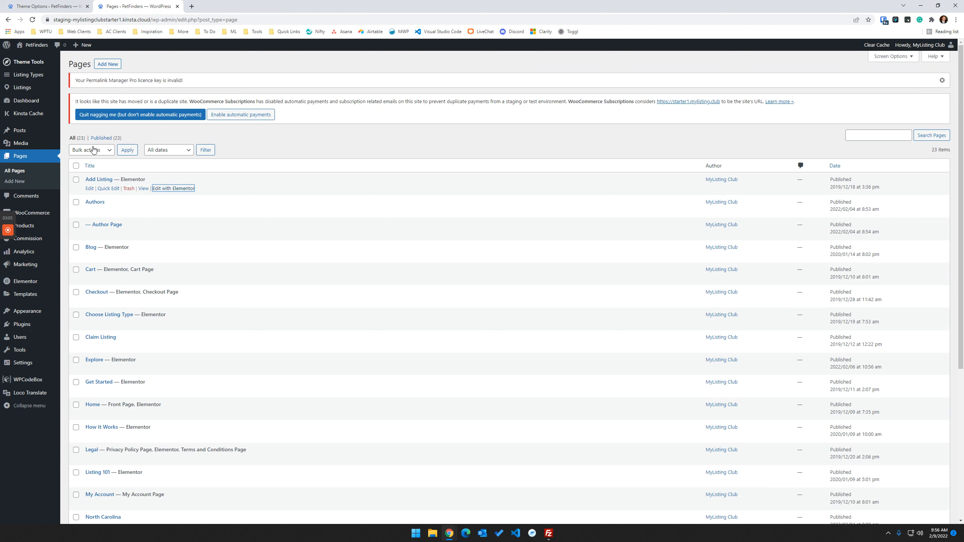
- Open the site's media library and look over the uploaded state SVG files
{"action": "left_click", "coordinate": [26, 148]}
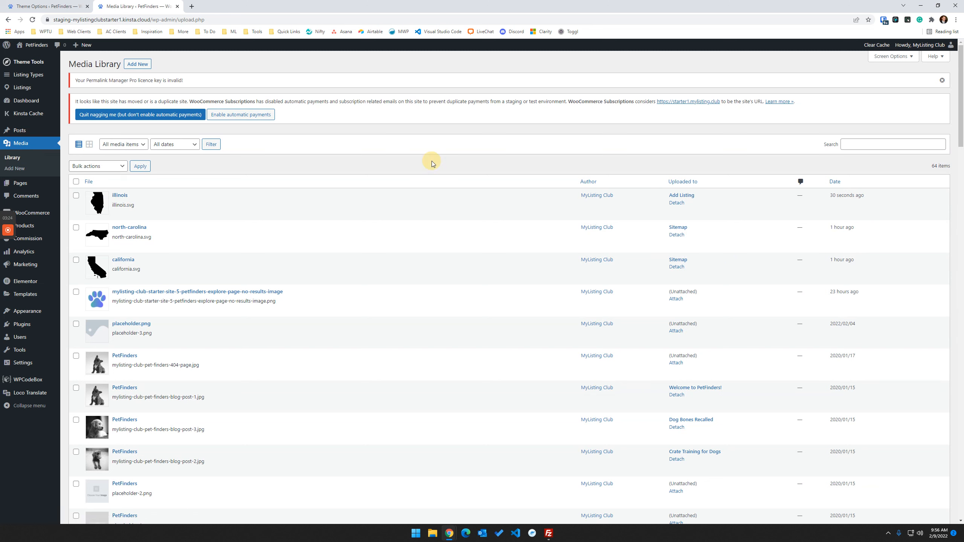
{"action": "scroll", "coordinate": [305, 243], "scroll_direction": "down", "scroll_amount": 2}
{"action": "scroll", "coordinate": [355, 276], "scroll_direction": "up", "scroll_amount": 2}
- Bring up Visual Studio Code and minimize its window again
{"action": "left_click", "coordinate": [516, 533]}
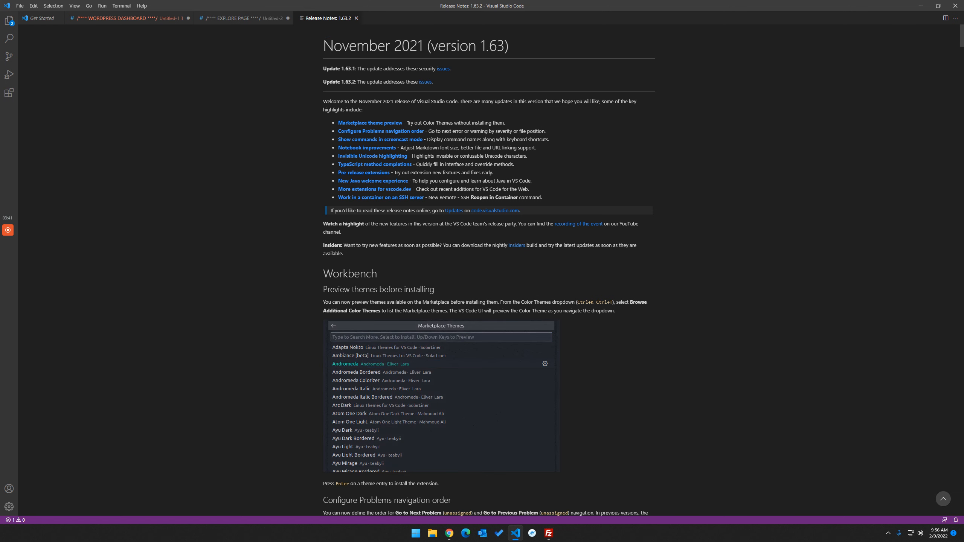
{"action": "left_click", "coordinate": [920, 7]}
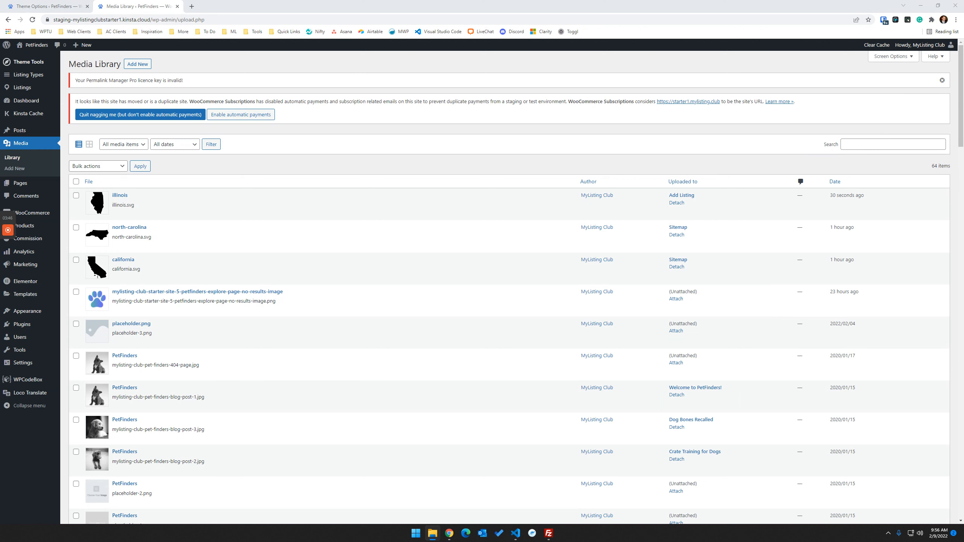
- Open the SVG folder inside the downloaded maps-of-american-states folder in a maximized File Explorer window
{"action": "left_click", "coordinate": [433, 533]}
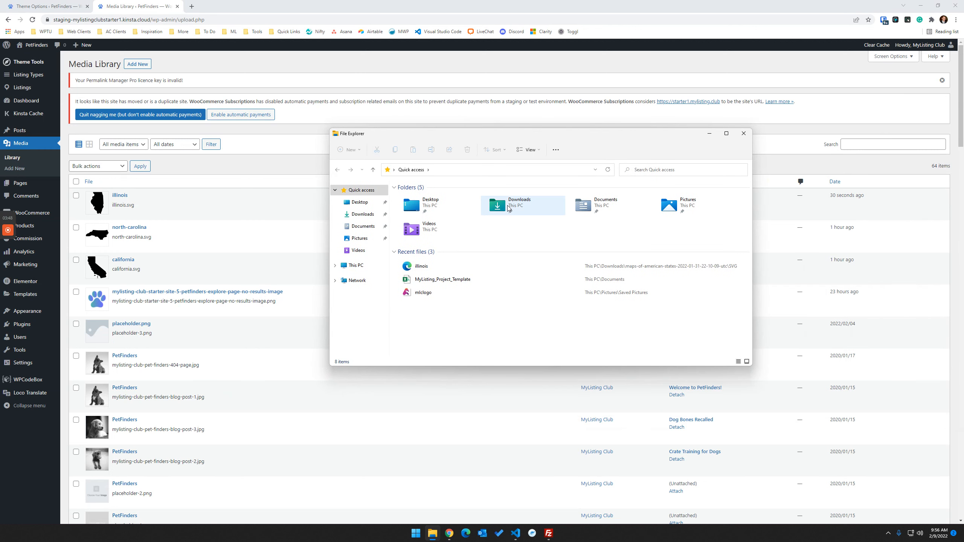
{"action": "double_click", "coordinate": [509, 201]}
{"action": "double_click", "coordinate": [445, 219]}
{"action": "left_click", "coordinate": [422, 210]}
{"action": "double_click", "coordinate": [421, 209]}
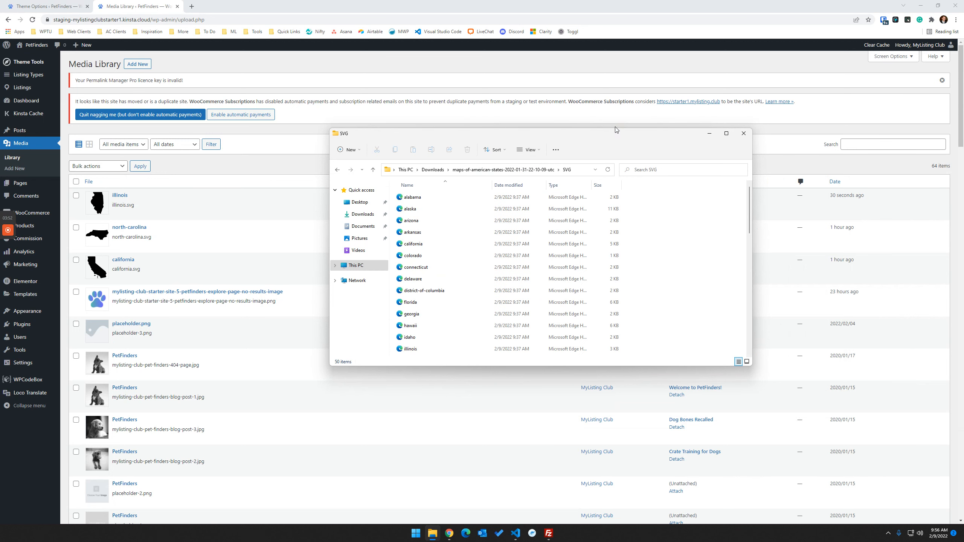
{"action": "left_click", "coordinate": [725, 133]}
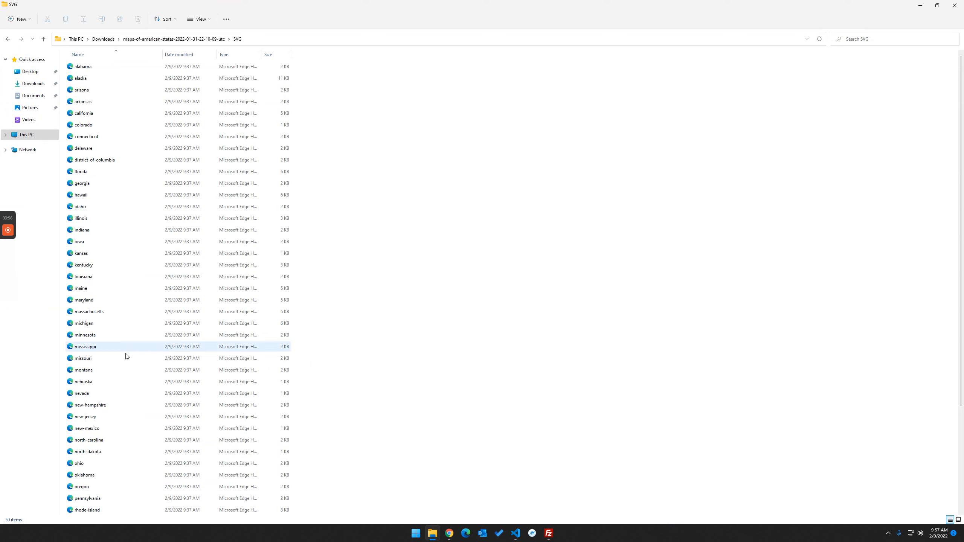
- Open the illinois SVG file in Visual Studio Code
{"action": "right_click", "coordinate": [87, 219]}
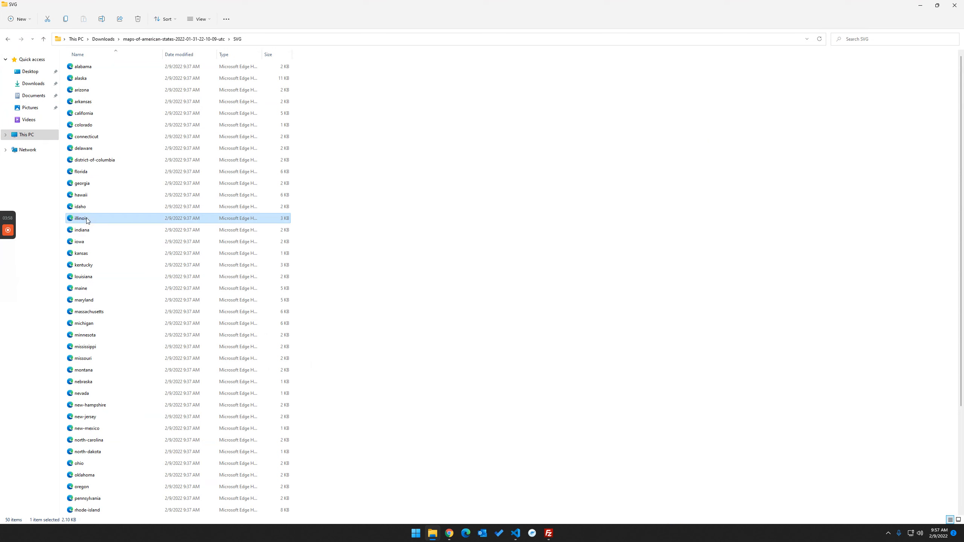
{"action": "mouse_move", "coordinate": [134, 254]}
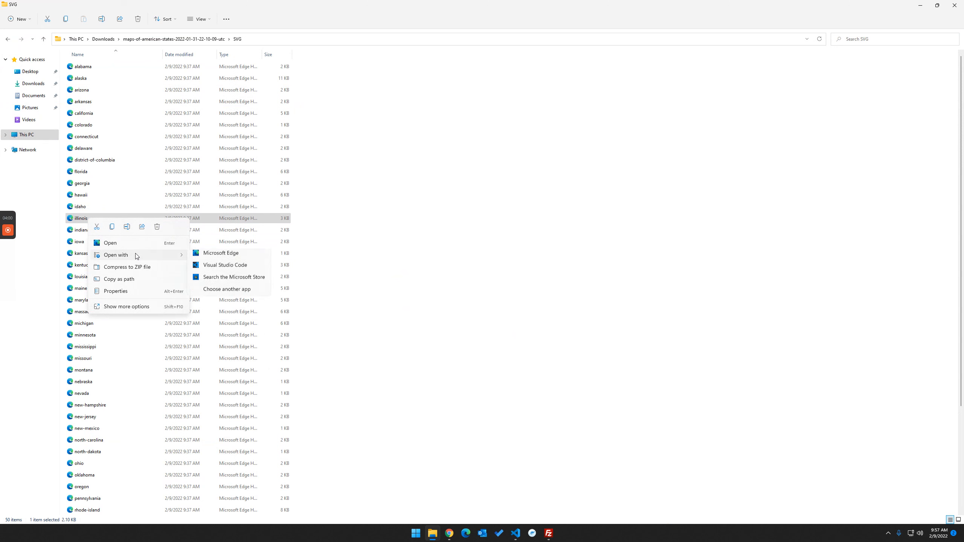
{"action": "left_click", "coordinate": [239, 283]}
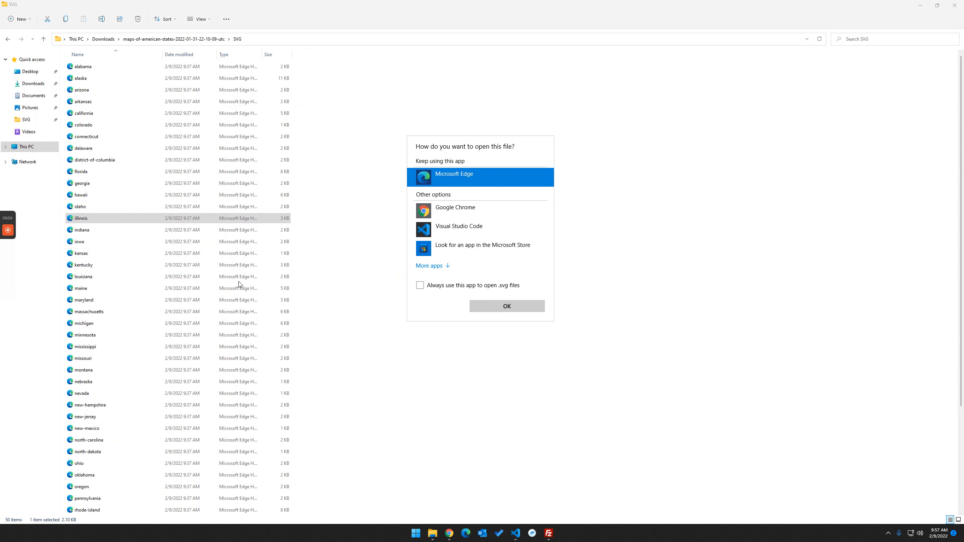
{"action": "left_click", "coordinate": [479, 228]}
{"action": "left_click", "coordinate": [497, 306]}
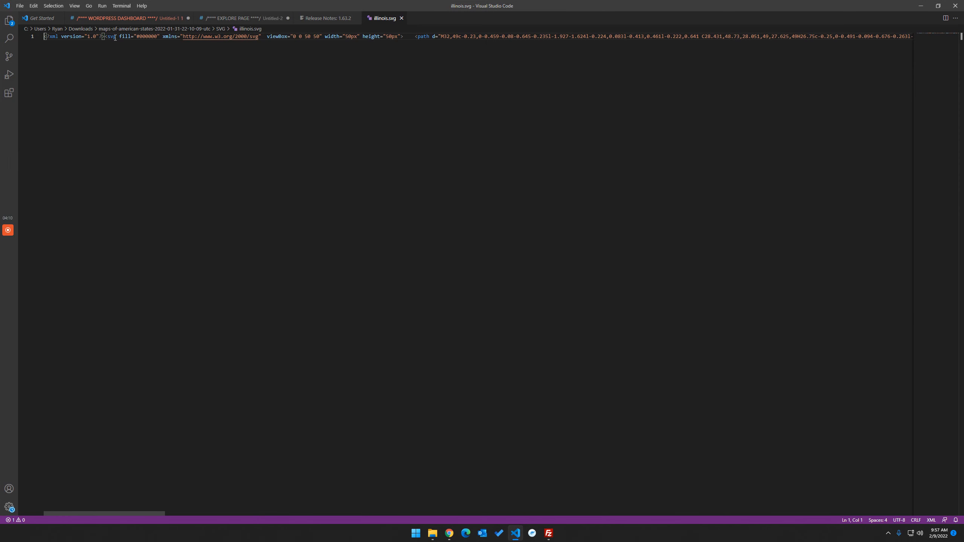
- Turn on word wrap for illinois.svg and highlight the fill attribute in the opening svg tag
{"action": "left_click_drag", "start_coordinate": [111, 36], "coordinate": [152, 69]}
{"action": "left_click", "coordinate": [149, 105]}
{"action": "left_click", "coordinate": [53, 6]}
{"action": "mouse_move", "coordinate": [40, 9]}
{"action": "mouse_move", "coordinate": [74, 6]}
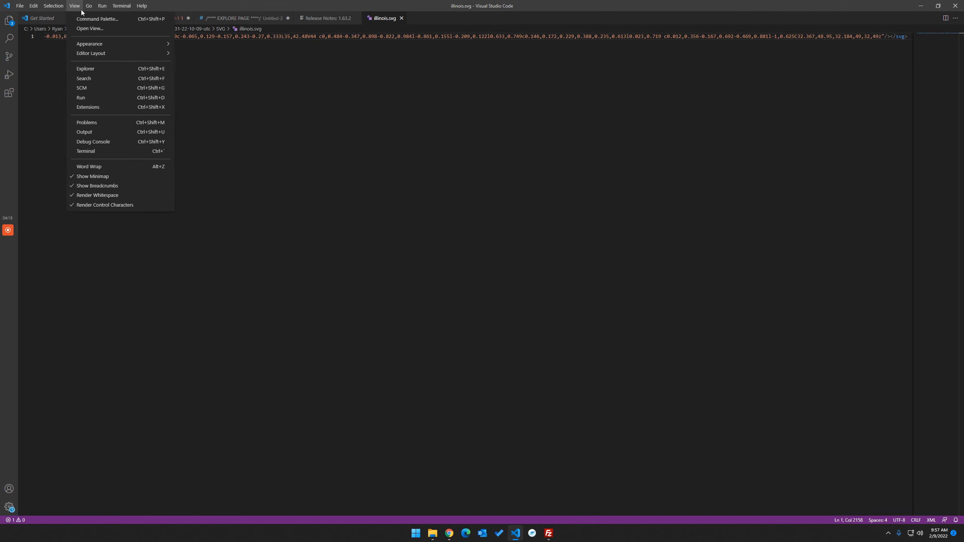
{"action": "left_click", "coordinate": [108, 166]}
{"action": "left_click_drag", "start_coordinate": [108, 36], "coordinate": [154, 36]}
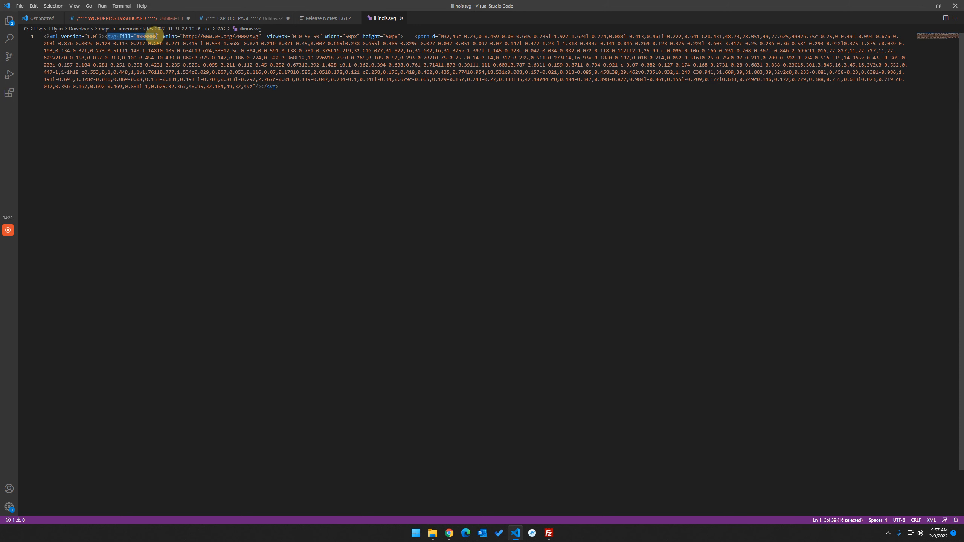
- Switch to the Theme Options page in Chrome and copy the hex code of the theme's accent color
{"action": "double_click", "coordinate": [281, 6]}
{"action": "left_click_drag", "start_coordinate": [338, 19], "coordinate": [963, 122]}
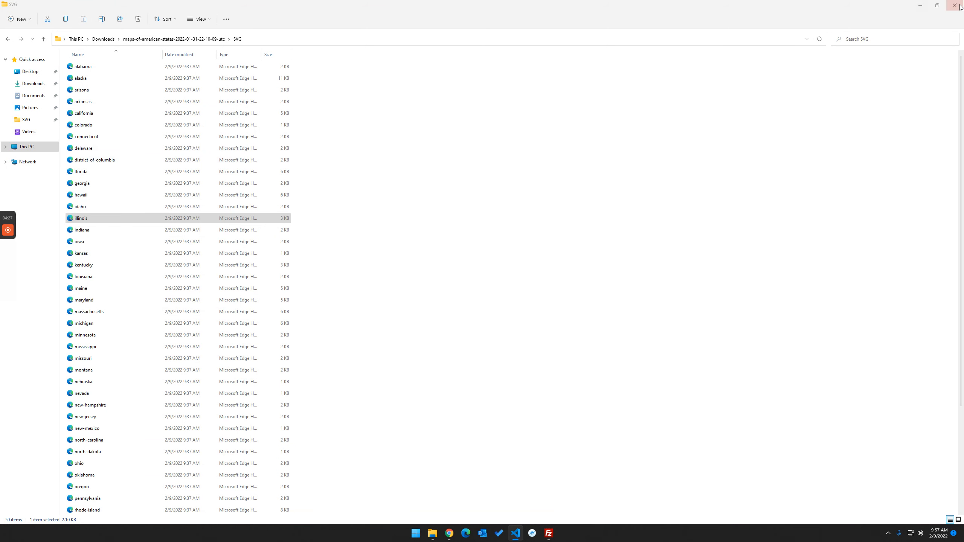
{"action": "left_click", "coordinate": [912, 6]}
{"action": "left_click", "coordinate": [65, 6]}
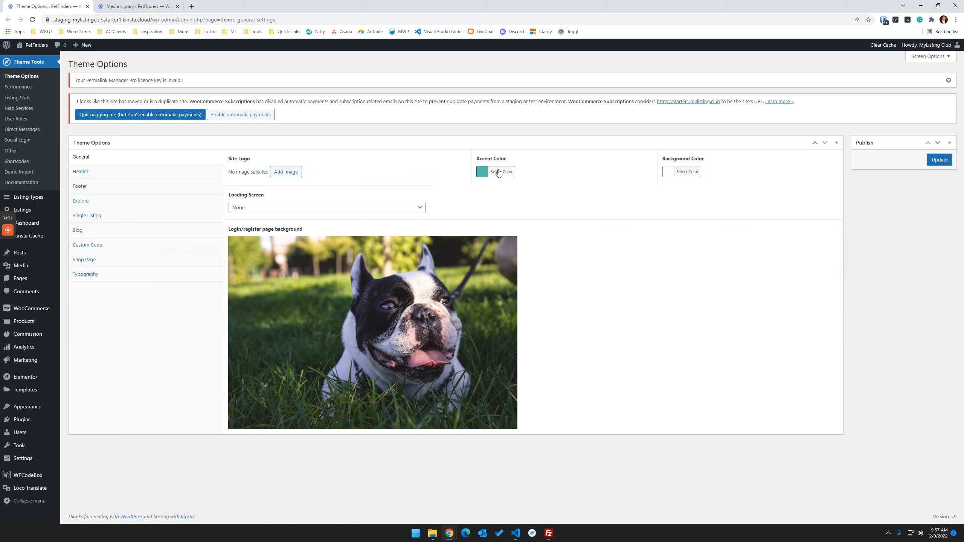
{"action": "left_click", "coordinate": [499, 174]}
{"action": "triple_click", "coordinate": [526, 173]}
{"action": "right_click", "coordinate": [528, 175]}
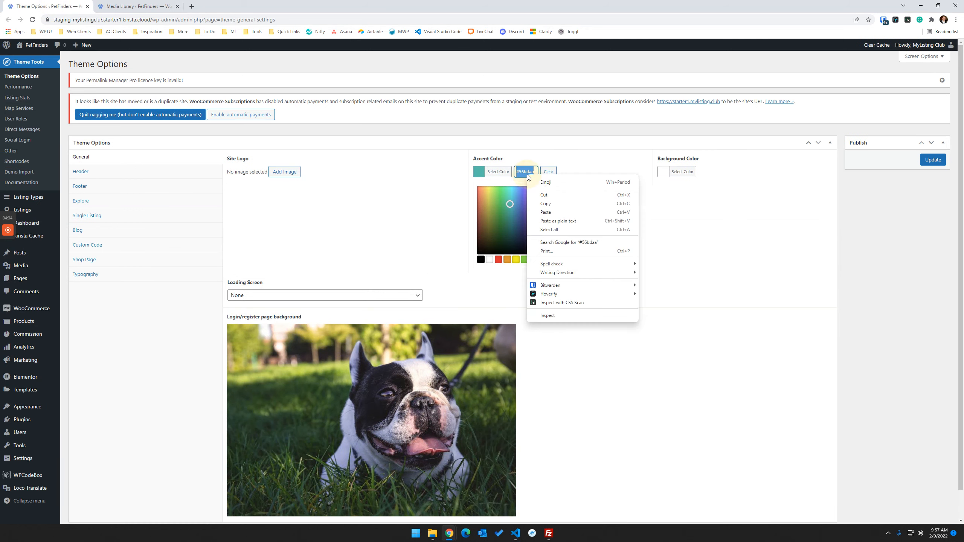
{"action": "left_click", "coordinate": [544, 204]}
- Replace the fill color in illinois.svg in Visual Studio Code with #56bdaa, save the file and minimize the editor
{"action": "left_click_drag", "start_coordinate": [963, 147], "coordinate": [712, 142]}
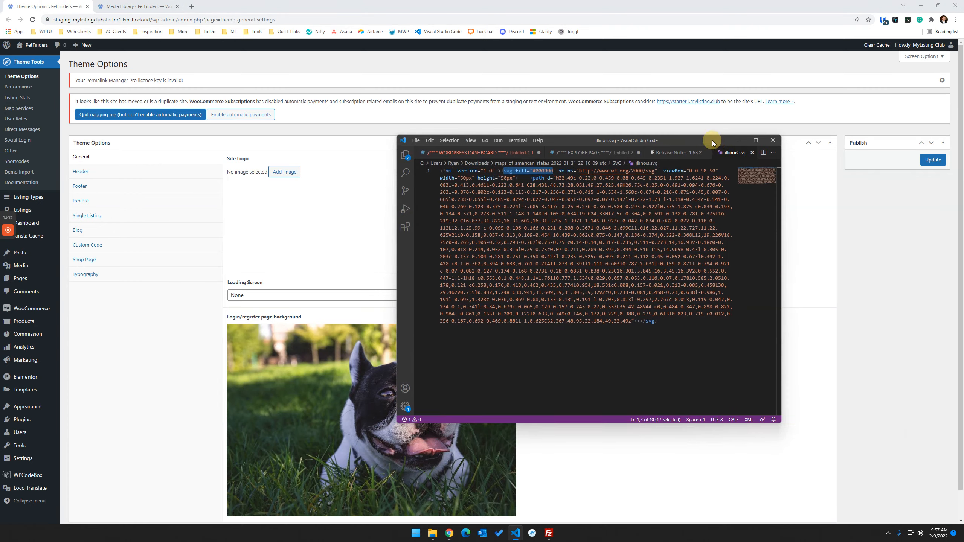
{"action": "left_click", "coordinate": [759, 140]}
{"action": "left_click", "coordinate": [190, 50]}
{"action": "double_click", "coordinate": [149, 37]}
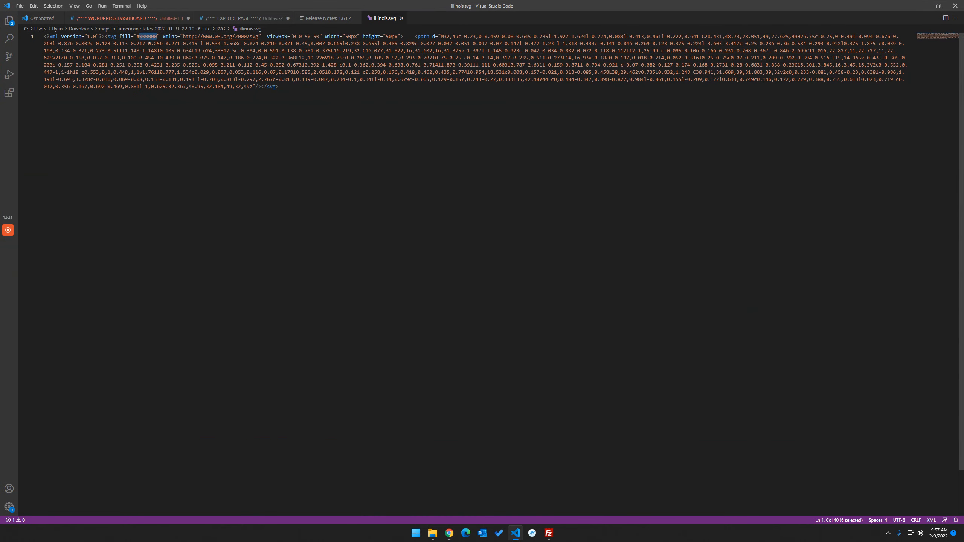
{"action": "key", "text": "BackSpace"}
{"action": "type", "text": "56b4aa"}
{"action": "left_click", "coordinate": [19, 6]}
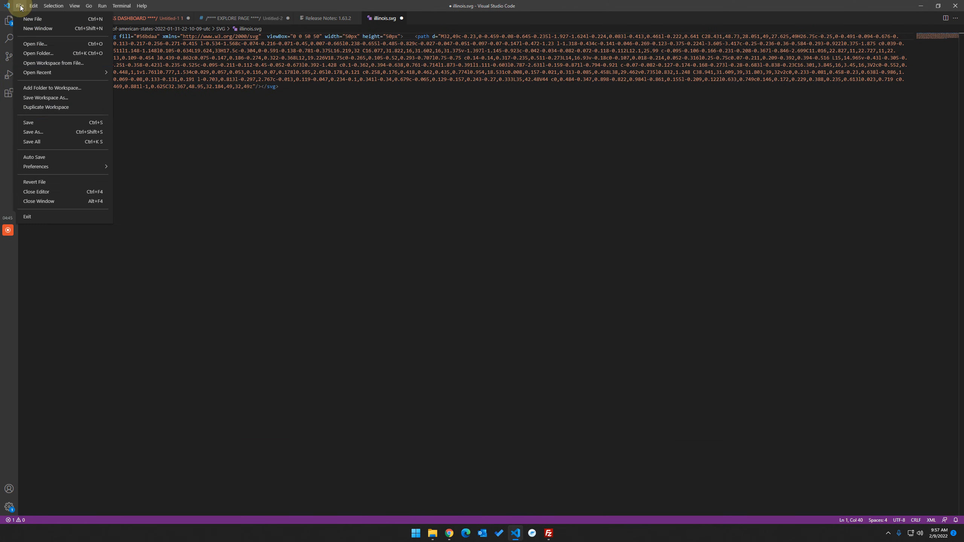
{"action": "left_click", "coordinate": [32, 124]}
{"action": "left_click", "coordinate": [144, 171]}
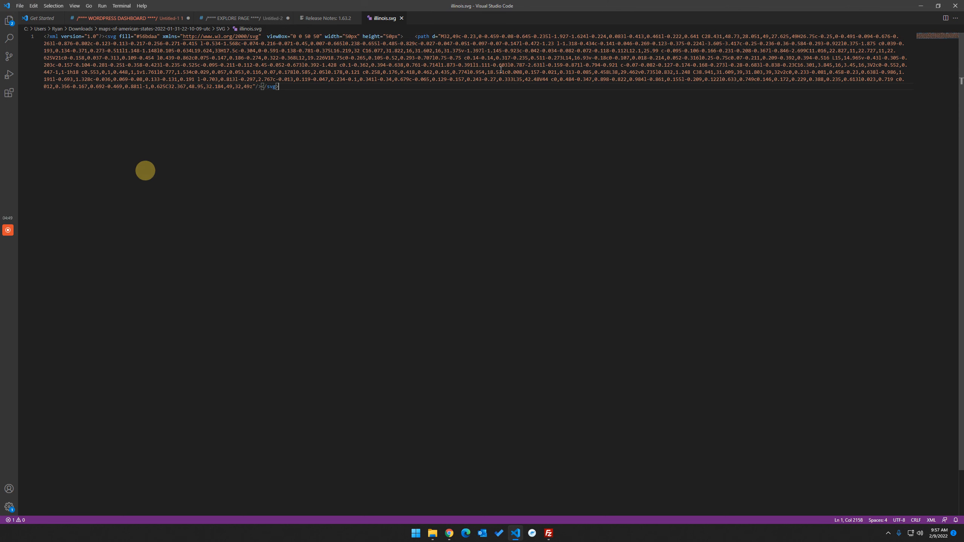
{"action": "left_click", "coordinate": [923, 4]}
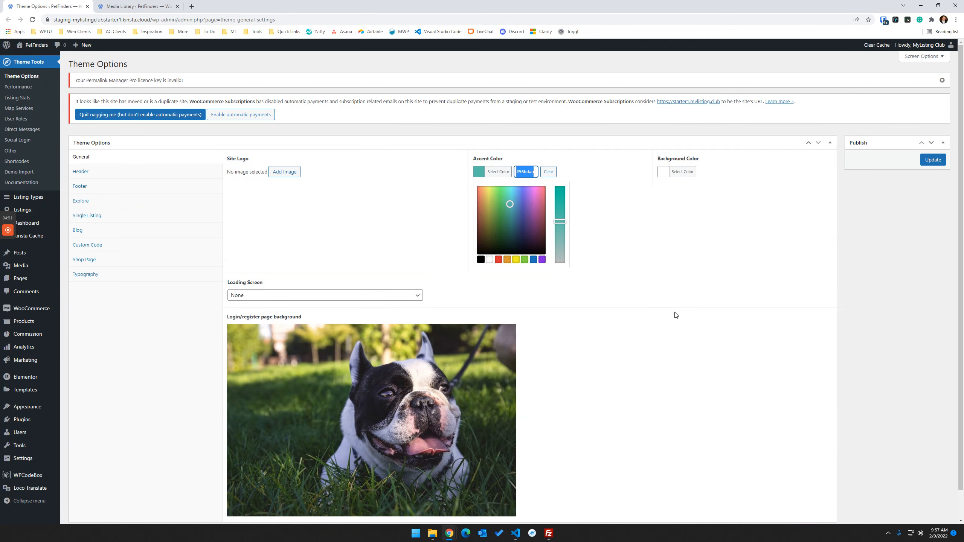
- Permanently delete the illinois file from the WordPress media library
{"action": "left_click", "coordinate": [675, 314]}
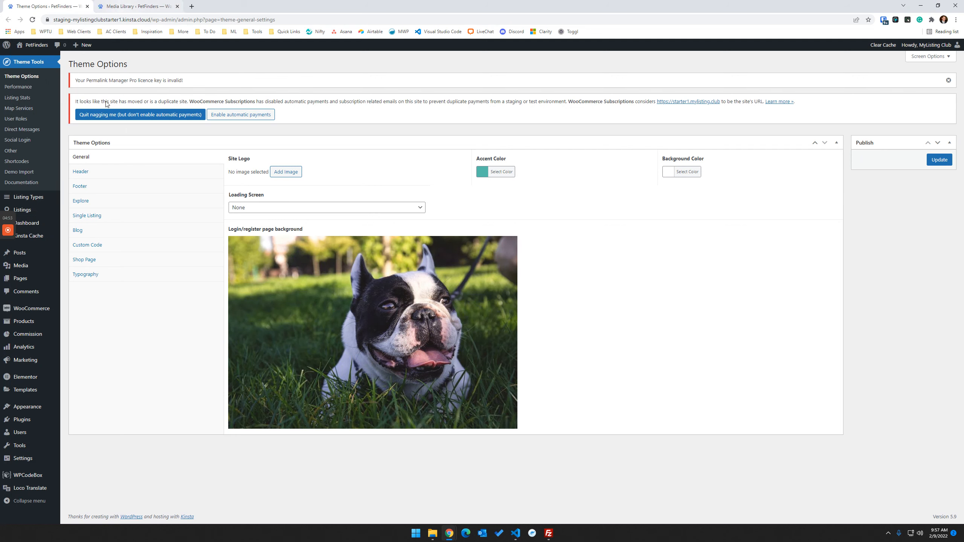
{"action": "left_click", "coordinate": [124, 7]}
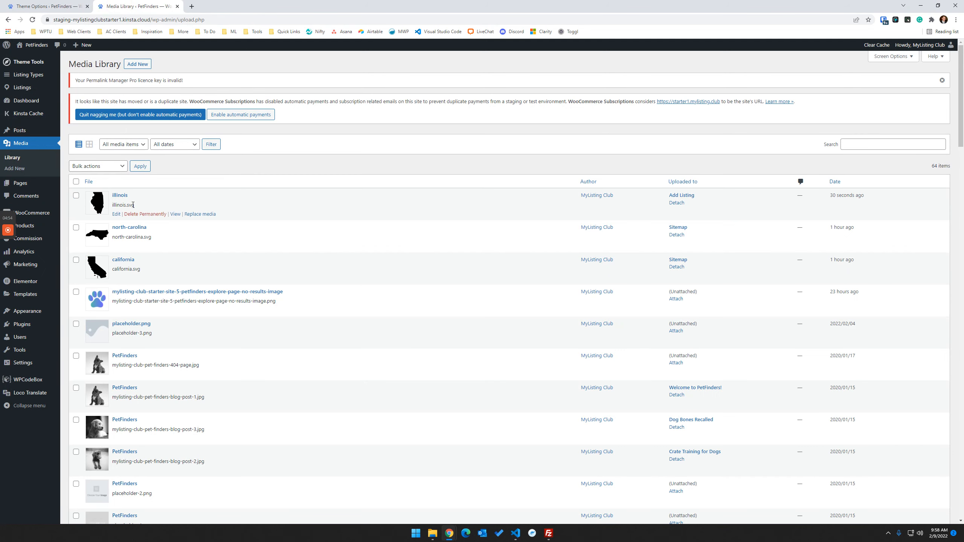
{"action": "left_click", "coordinate": [152, 215]}
{"action": "left_click", "coordinate": [517, 77]}
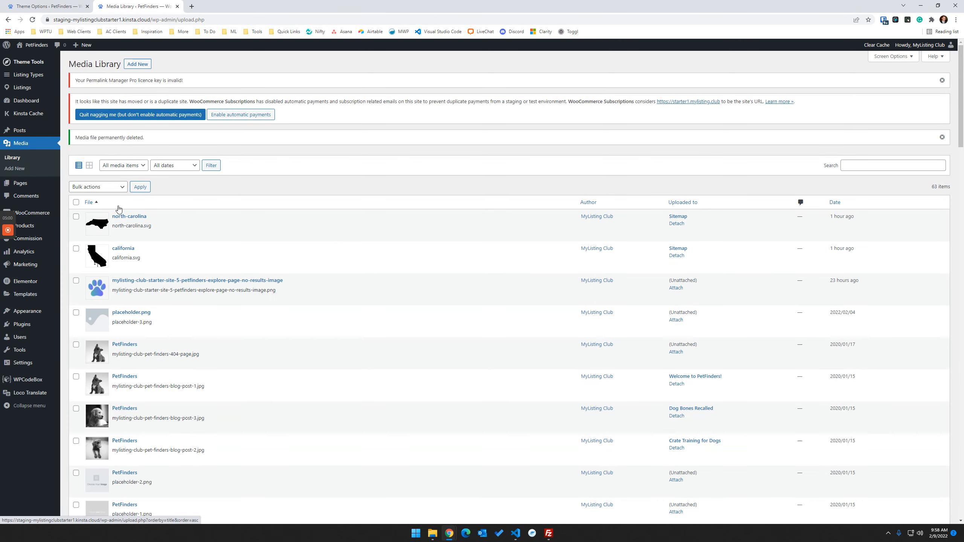
- Open the Pages list in a new tab and open the Add Listing page with Elementor in another tab
{"action": "mouse_move", "coordinate": [33, 186]}
{"action": "right_click", "coordinate": [76, 185]}
{"action": "left_click", "coordinate": [104, 197]}
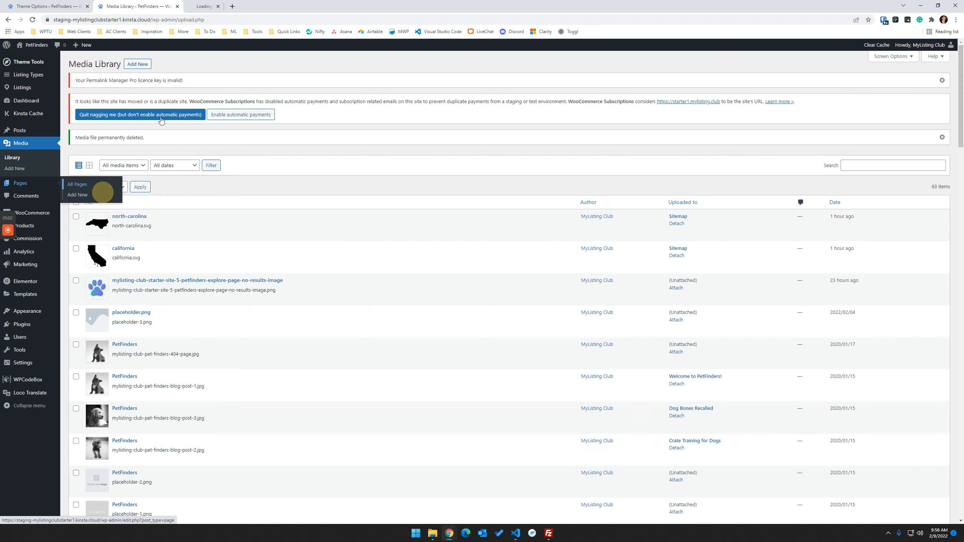
{"action": "left_click", "coordinate": [203, 7]}
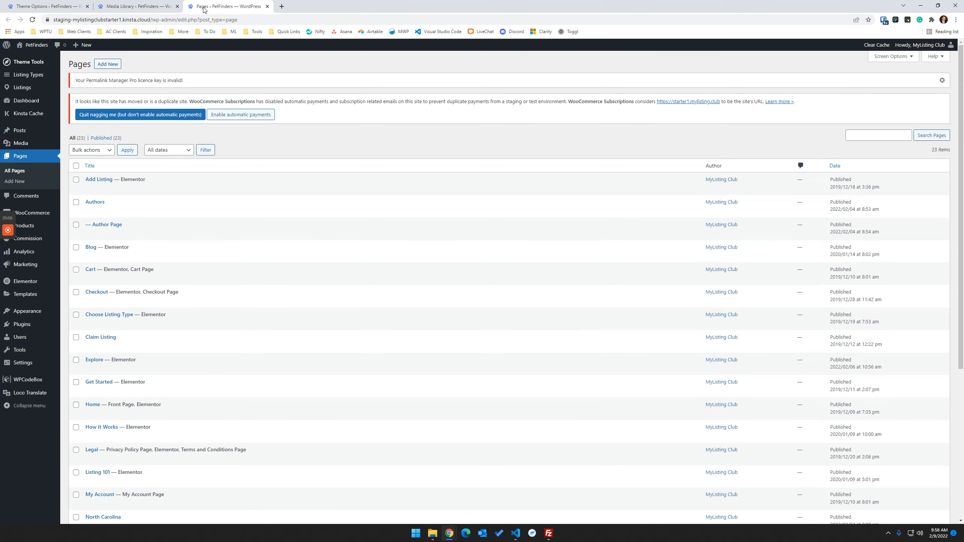
{"action": "right_click", "coordinate": [180, 189]}
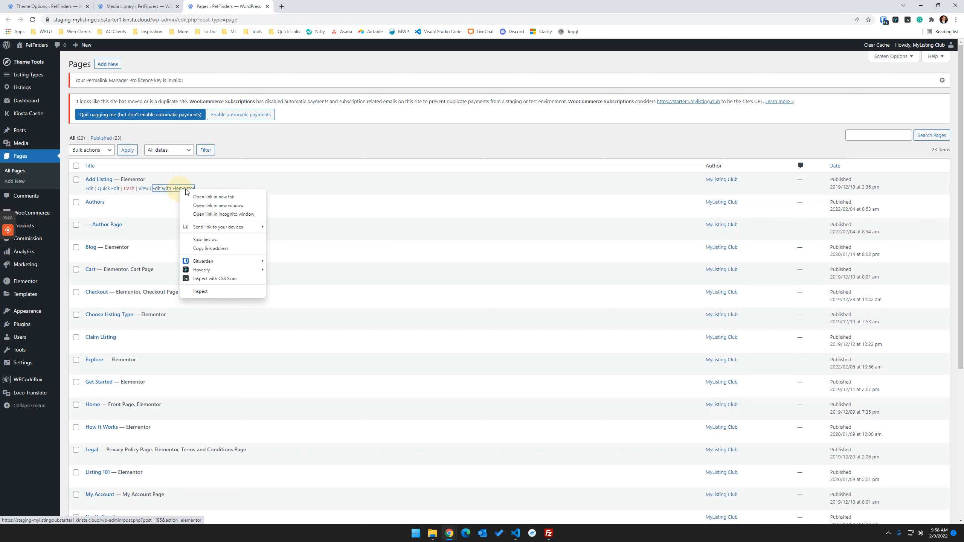
{"action": "left_click", "coordinate": [205, 196]}
{"action": "left_click", "coordinate": [297, 8]}
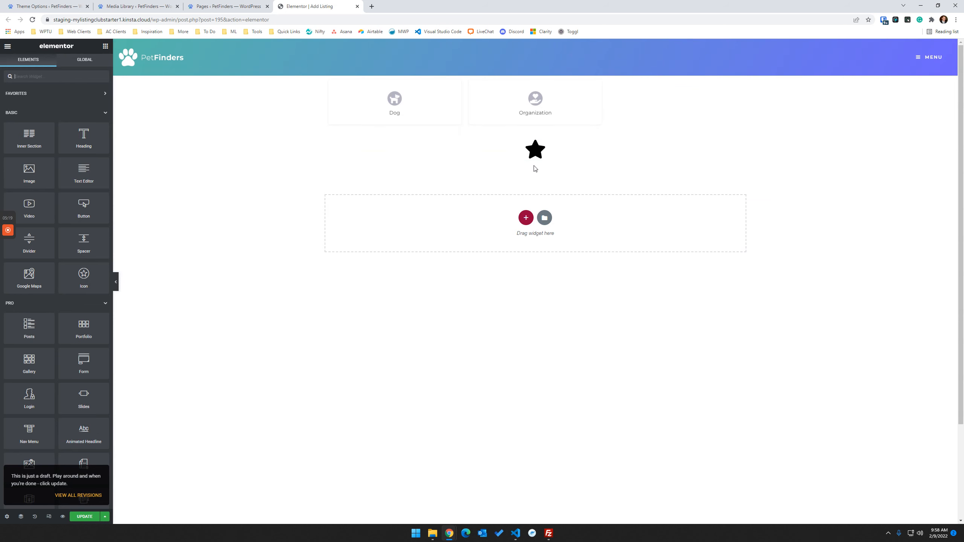
- Upload the edited illinois SVG from the SVG folder as the custom graphic for the star icon widget
{"action": "left_click", "coordinate": [484, 157]}
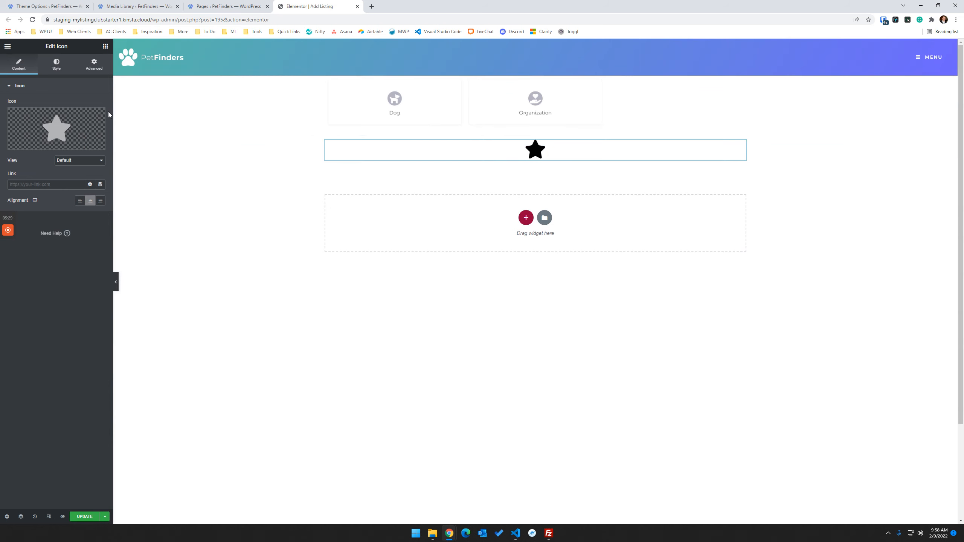
{"action": "mouse_move", "coordinate": [39, 130]}
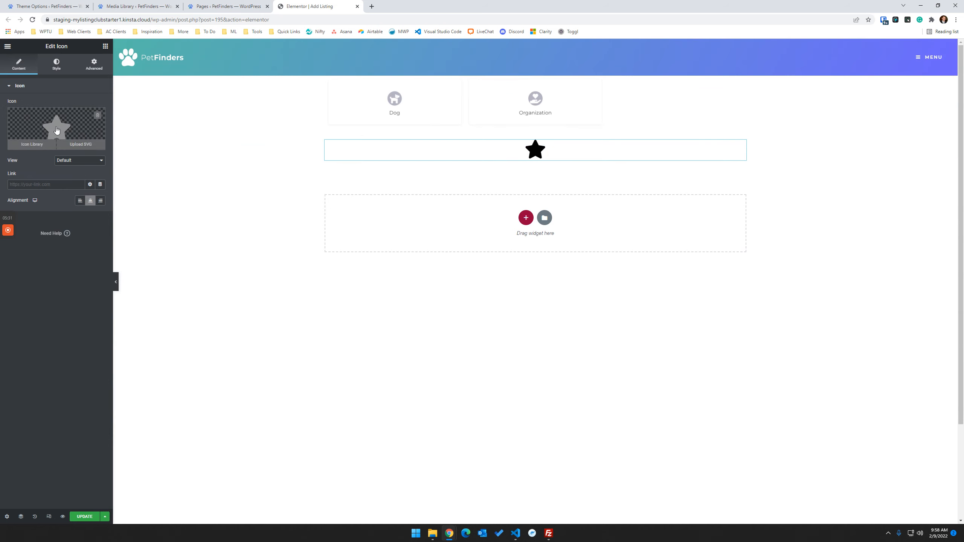
{"action": "left_click", "coordinate": [90, 146]}
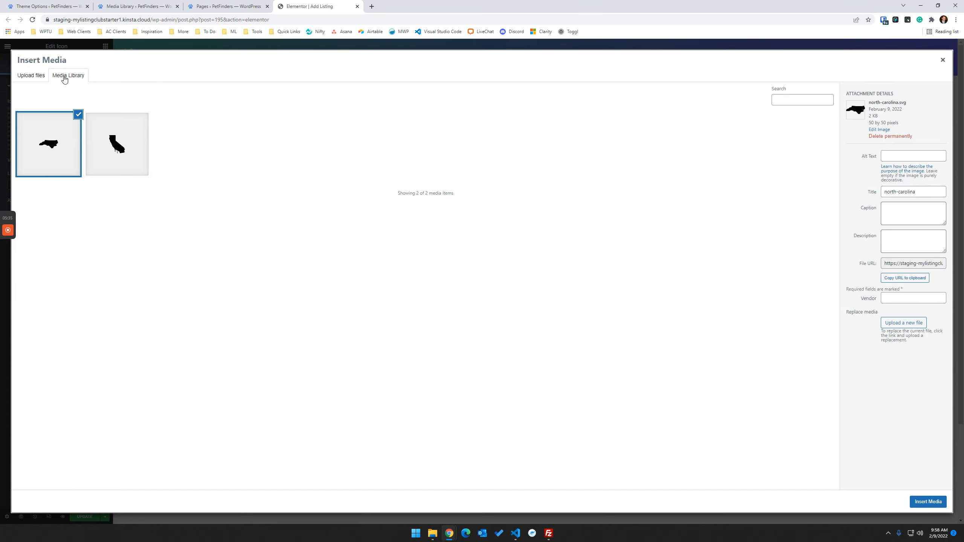
{"action": "left_click", "coordinate": [31, 75]}
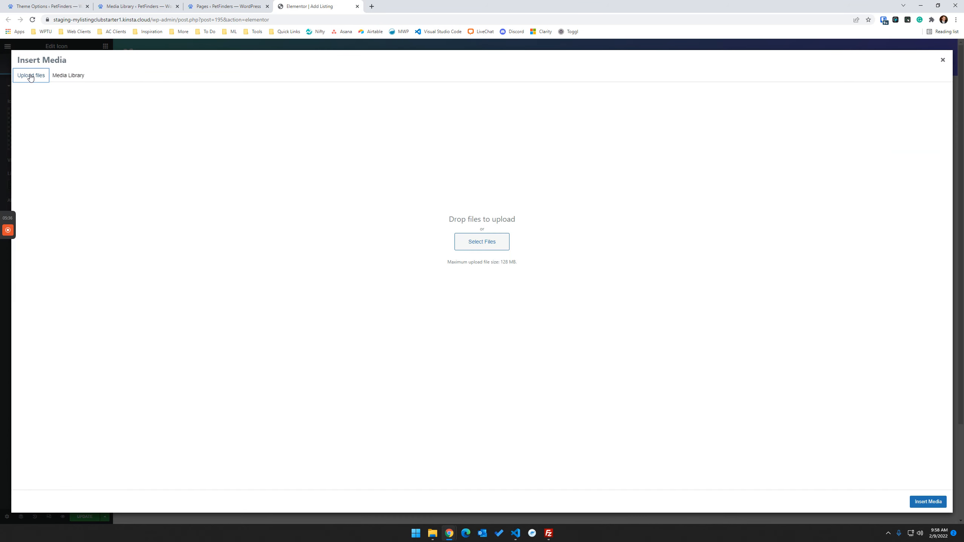
{"action": "left_click", "coordinate": [485, 238]}
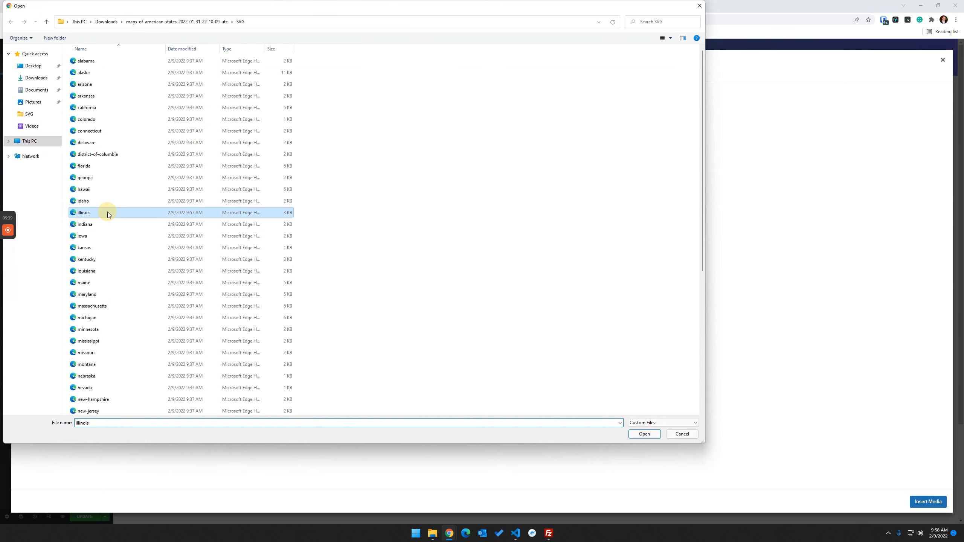
{"action": "double_click", "coordinate": [108, 213]}
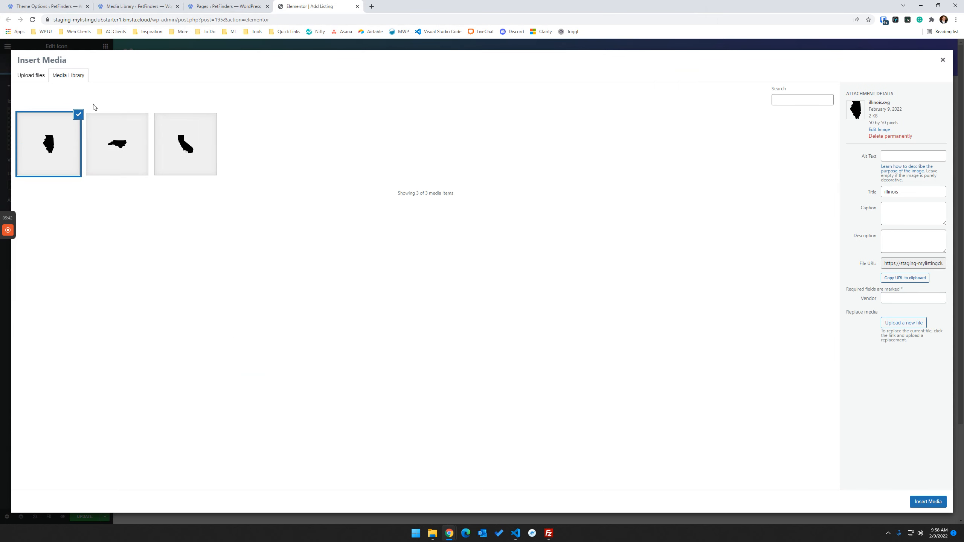
- Reload the WordPress media library to check the re-uploaded illinois file's color
{"action": "left_click", "coordinate": [140, 5]}
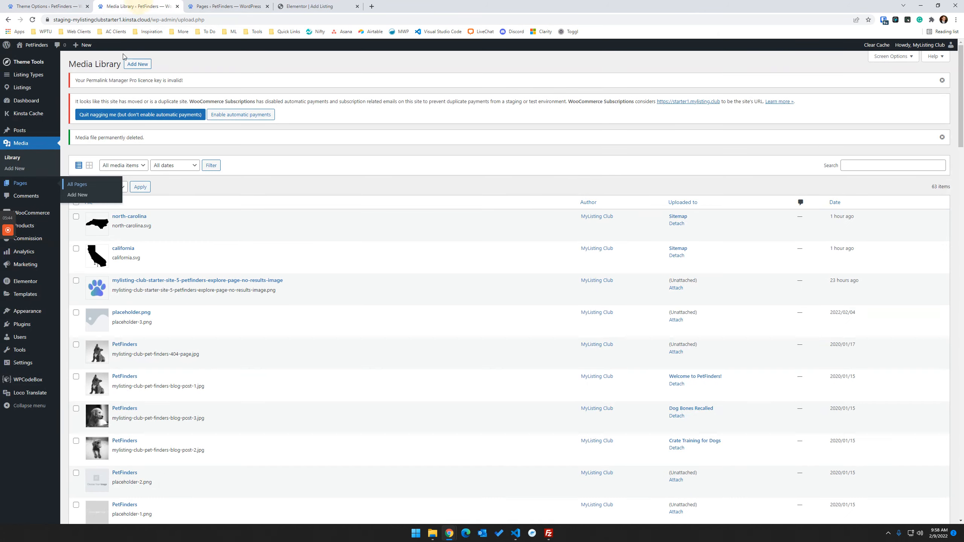
{"action": "left_click", "coordinate": [32, 22]}
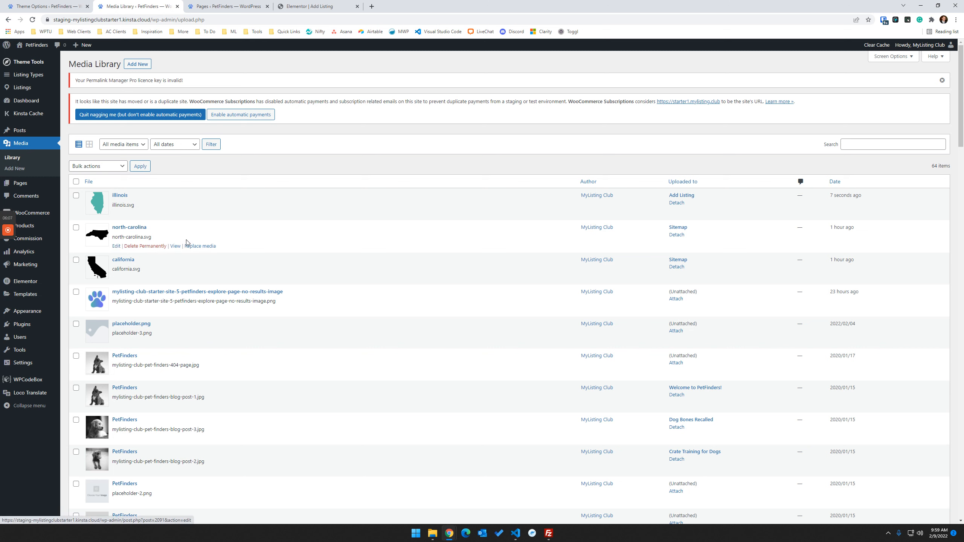
- Switch to FileZilla, maximize it and browse the remote site to the public/wp-content/uploads folder
{"action": "left_click", "coordinate": [553, 534]}
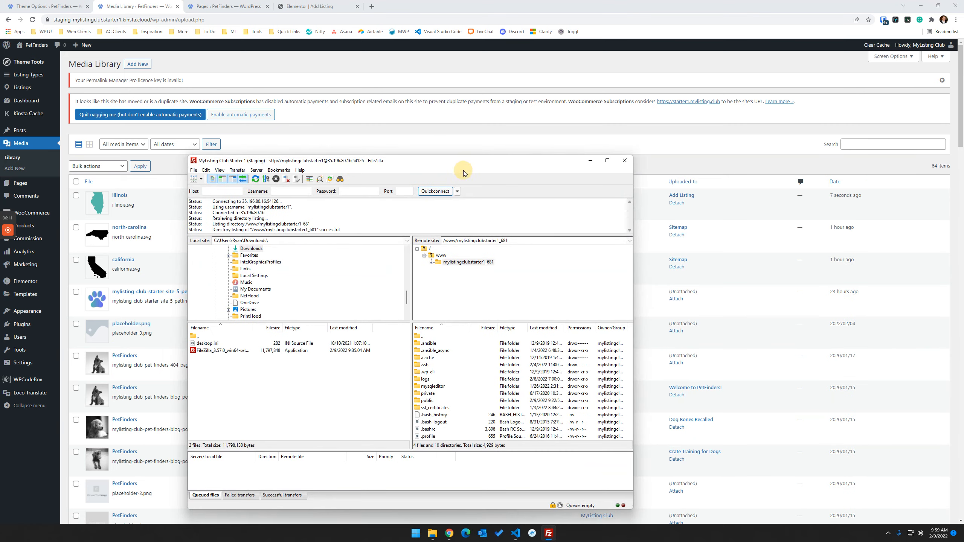
{"action": "double_click", "coordinate": [484, 163]}
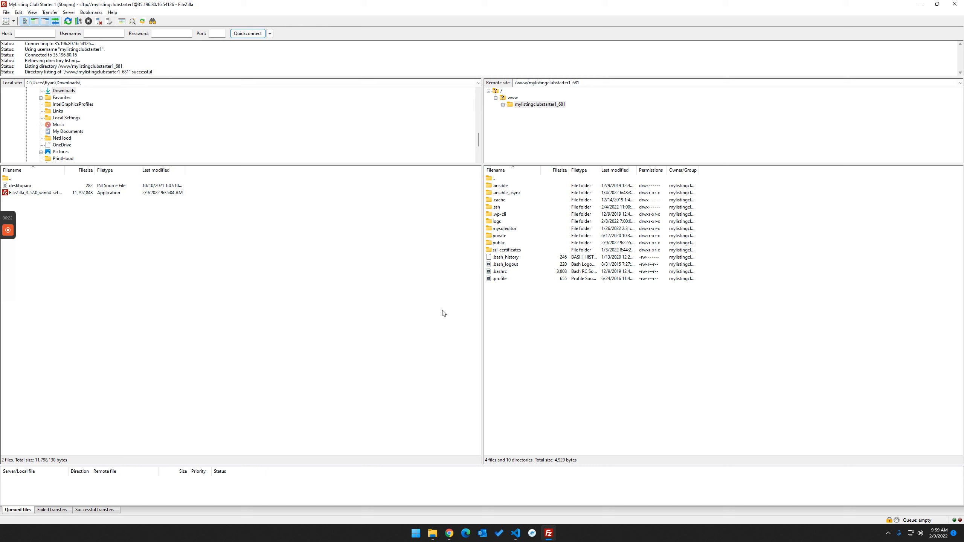
{"action": "double_click", "coordinate": [498, 243]}
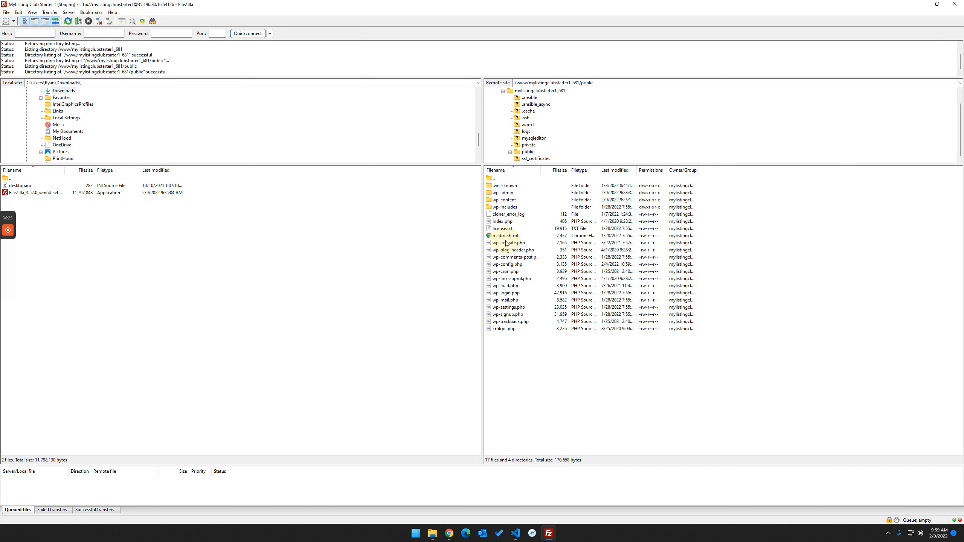
{"action": "double_click", "coordinate": [509, 201]}
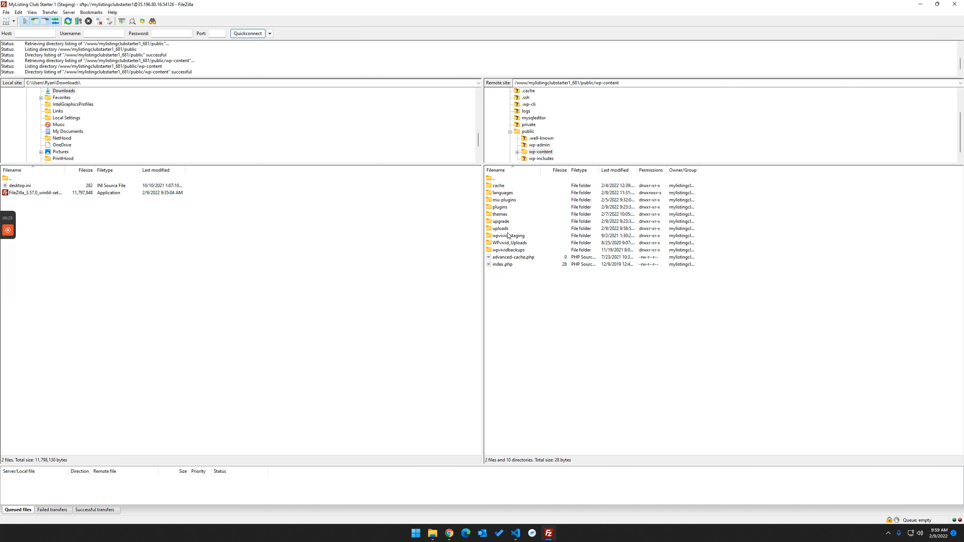
{"action": "double_click", "coordinate": [501, 229]}
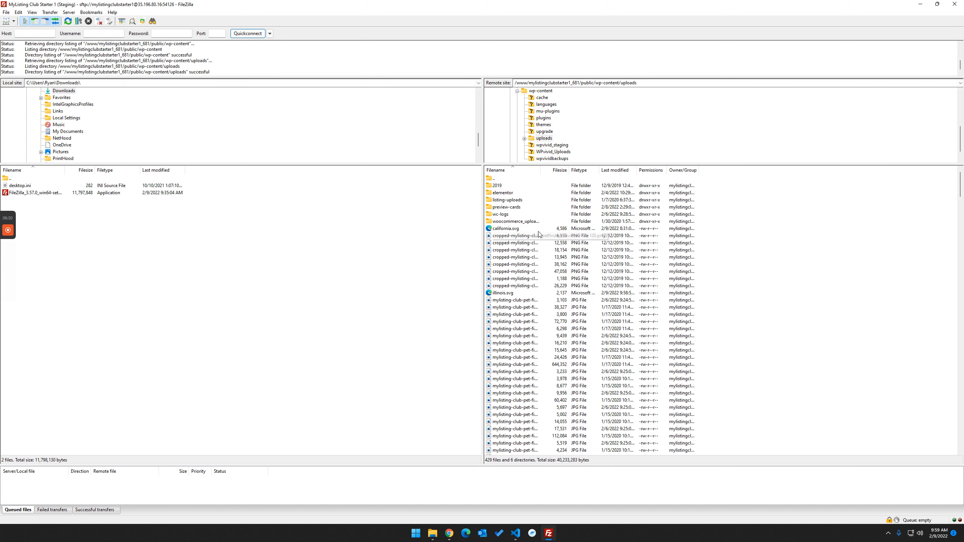
- Open california.svg from the remote uploads folder for editing in Visual Studio Code
{"action": "left_click", "coordinate": [509, 229]}
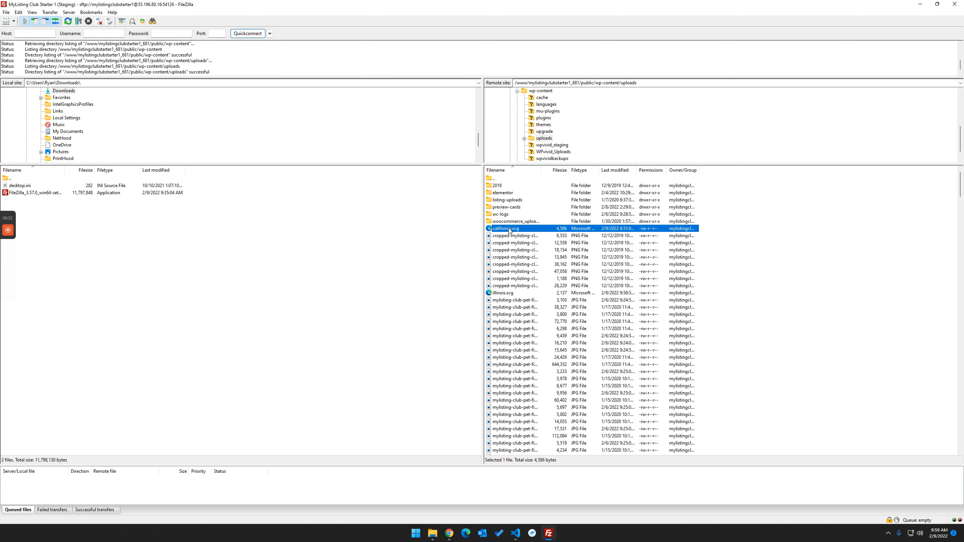
{"action": "right_click", "coordinate": [512, 231]}
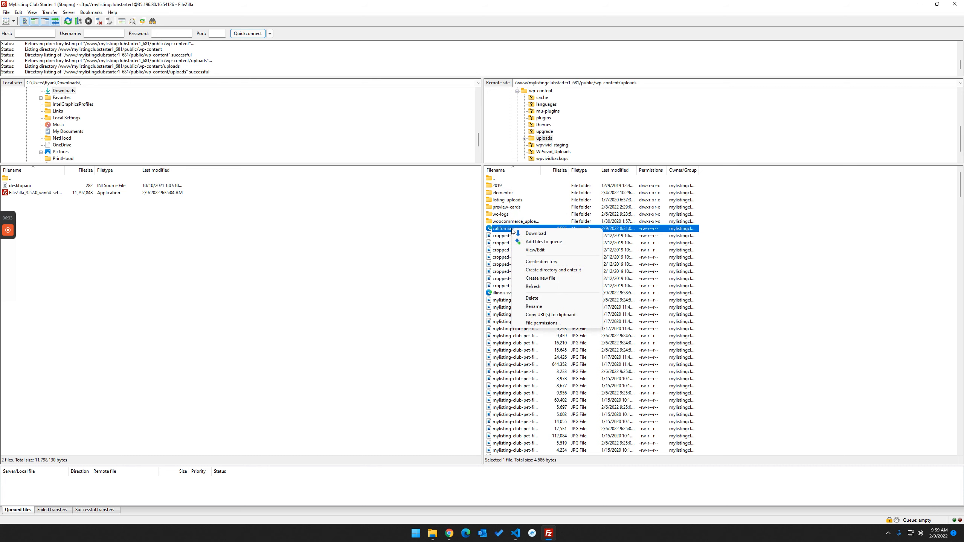
{"action": "left_click", "coordinate": [535, 250]}
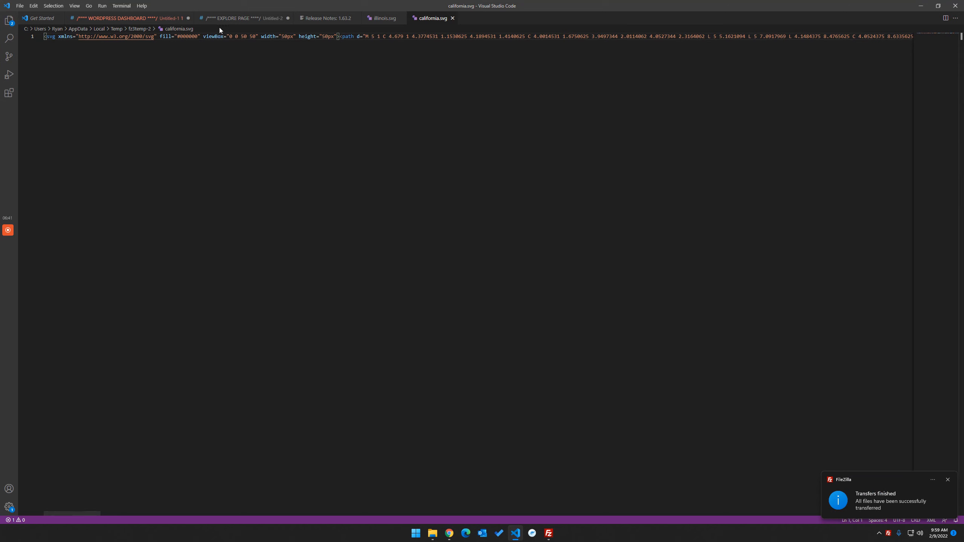
- Turn on word wrap, replace the fill color in california.svg with #56bdaa, save the file and minimize the editor
{"action": "left_click", "coordinate": [75, 6]}
{"action": "left_click", "coordinate": [107, 167]}
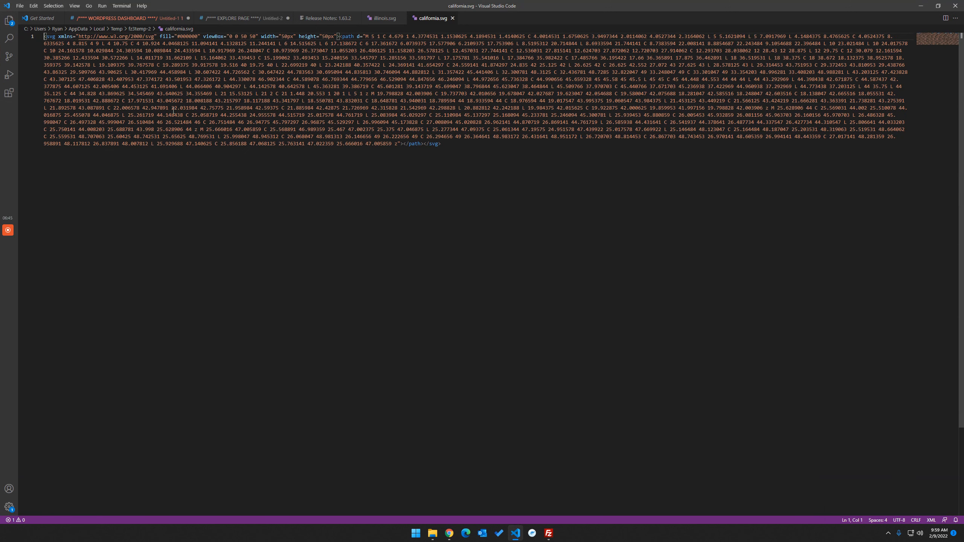
{"action": "double_click", "coordinate": [186, 36]}
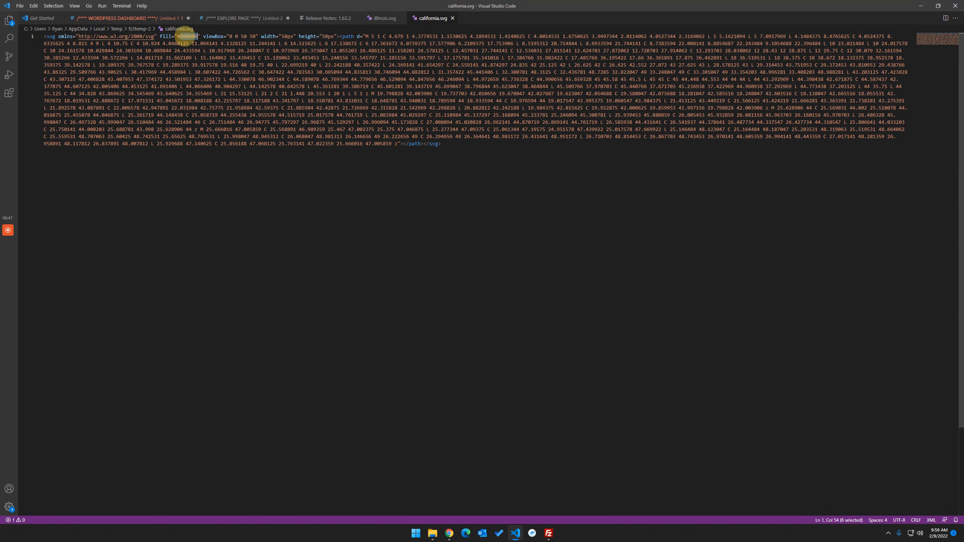
{"action": "type", "text": "56bdaa"}
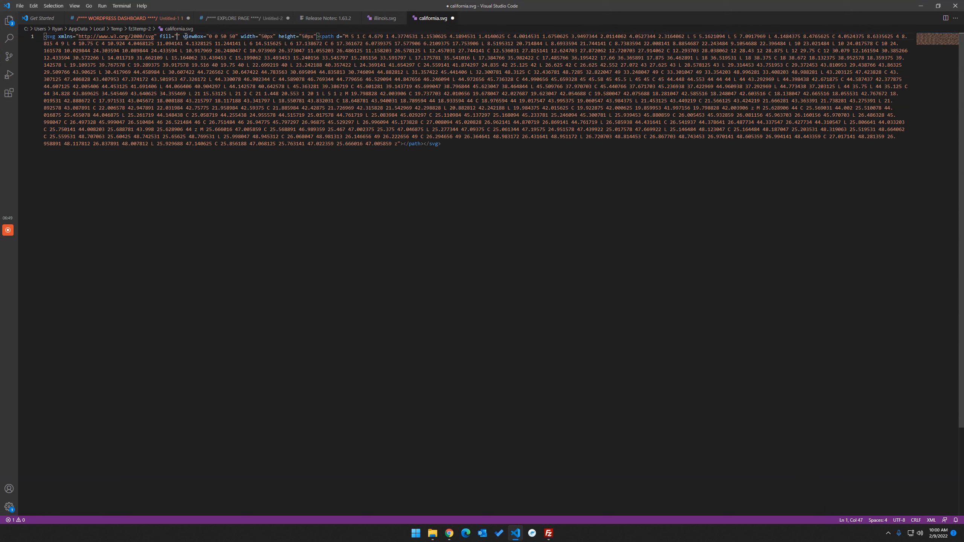
{"action": "left_click", "coordinate": [19, 5]}
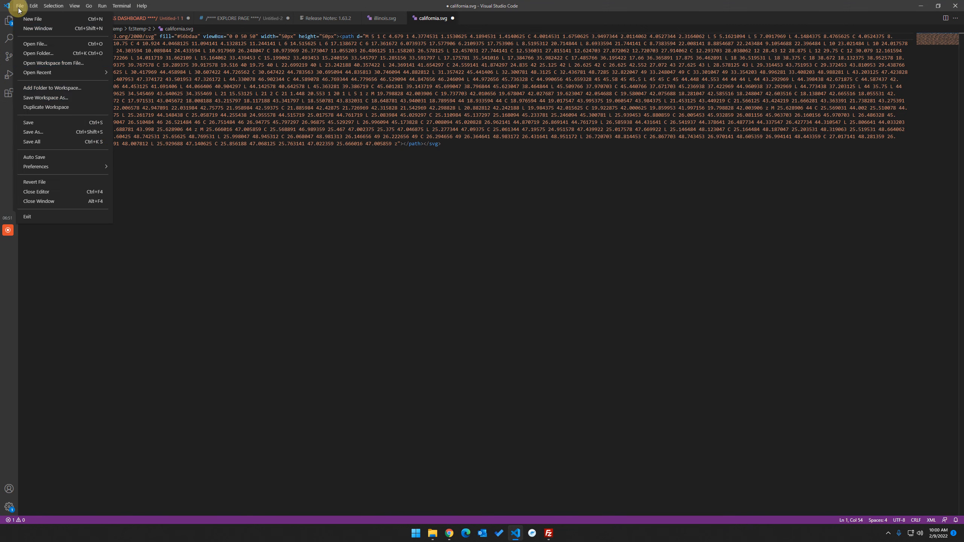
{"action": "left_click", "coordinate": [28, 122]}
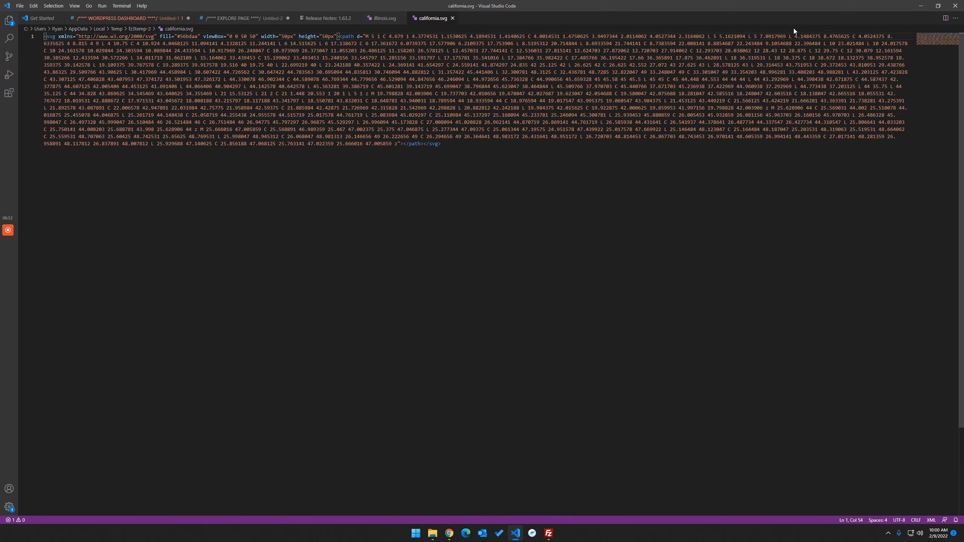
{"action": "left_click", "coordinate": [921, 5]}
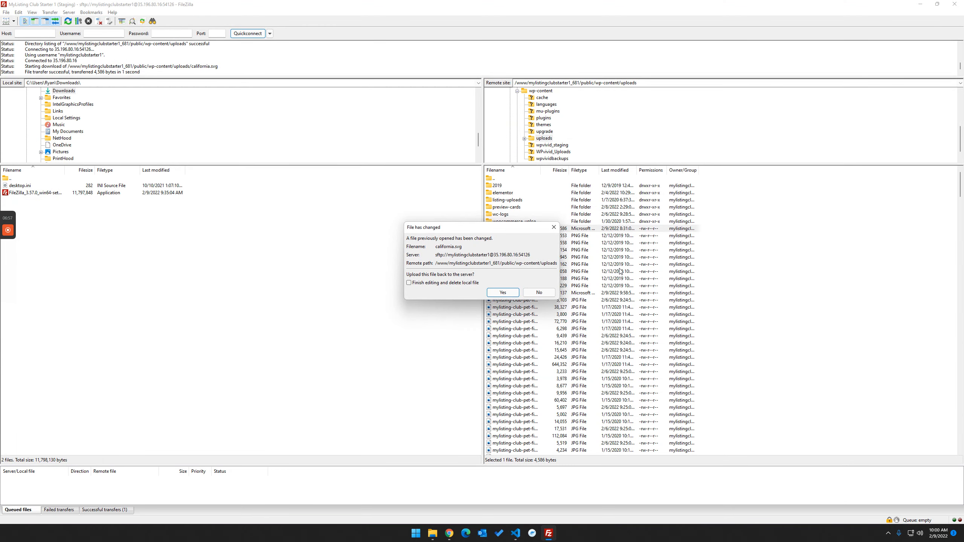
- Upload the changed california.svg back to the server, minimize FileZilla and reload the WordPress media library
{"action": "left_click", "coordinate": [502, 292]}
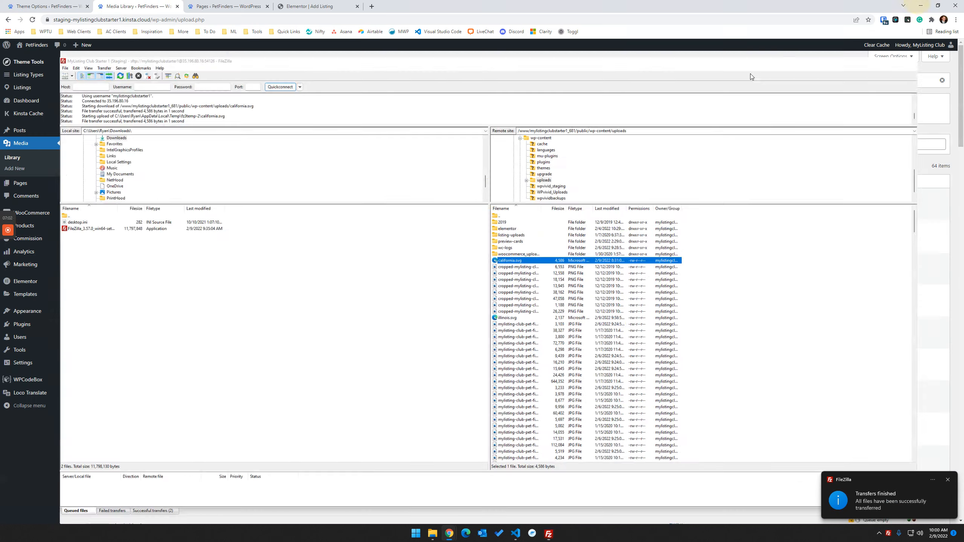
{"action": "left_click", "coordinate": [920, 4]}
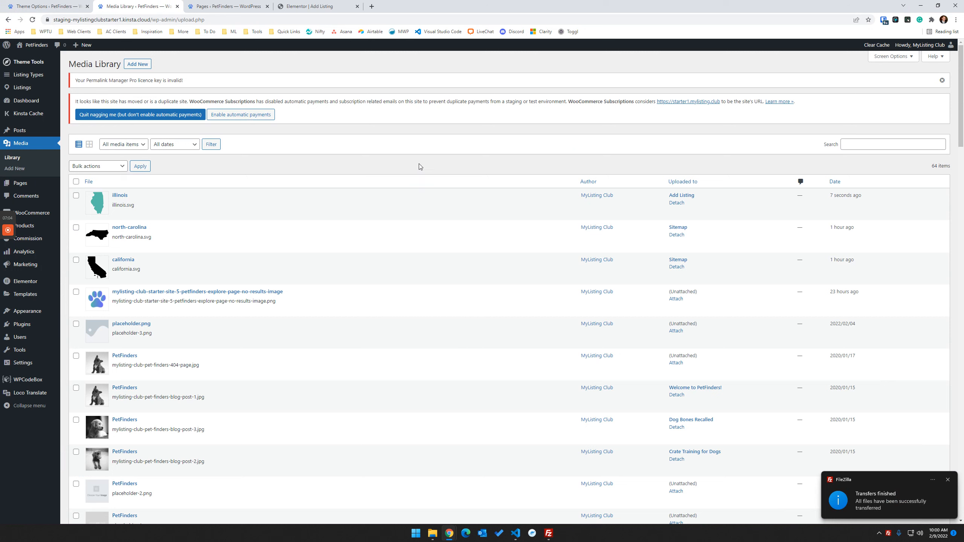
{"action": "left_click", "coordinate": [33, 19]}
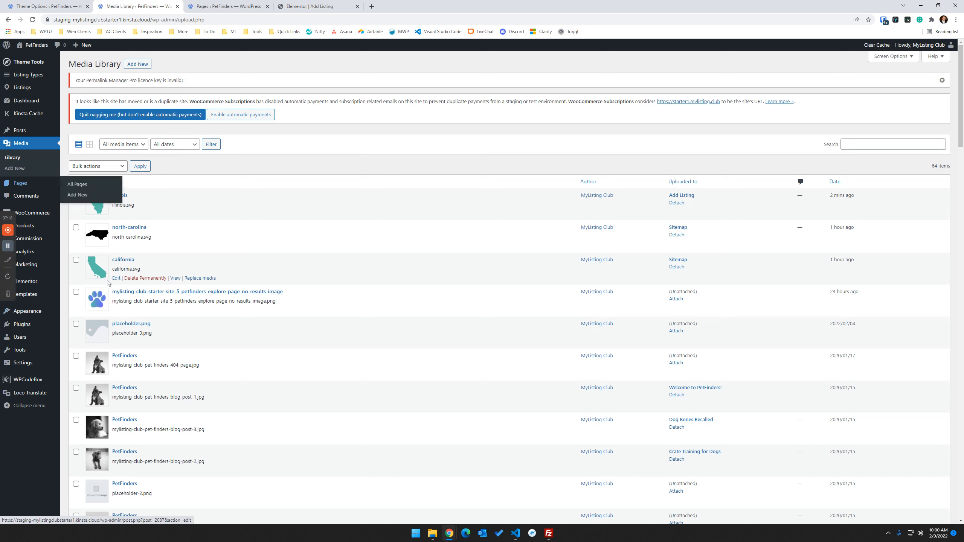
- Open the PetFinders site in a new tab and view the location list on its Explore page
{"action": "scroll", "coordinate": [210, 275], "scroll_direction": "down", "scroll_amount": 1}
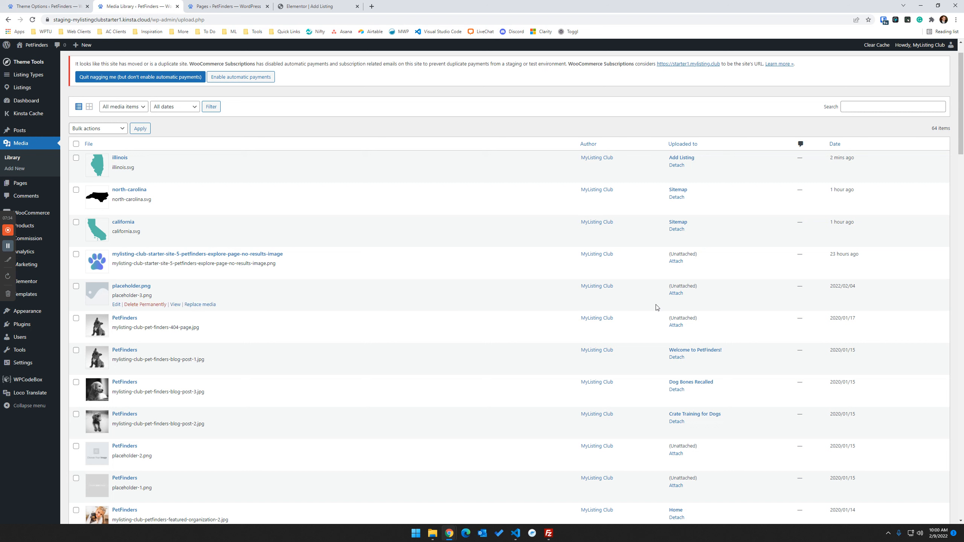
{"action": "right_click", "coordinate": [25, 57]}
{"action": "left_click", "coordinate": [47, 63]}
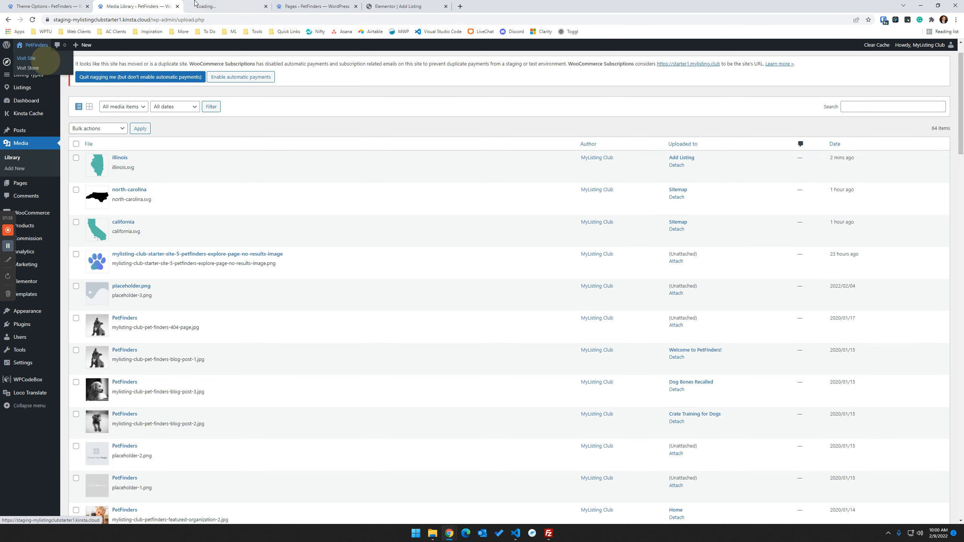
{"action": "left_click", "coordinate": [402, 6]}
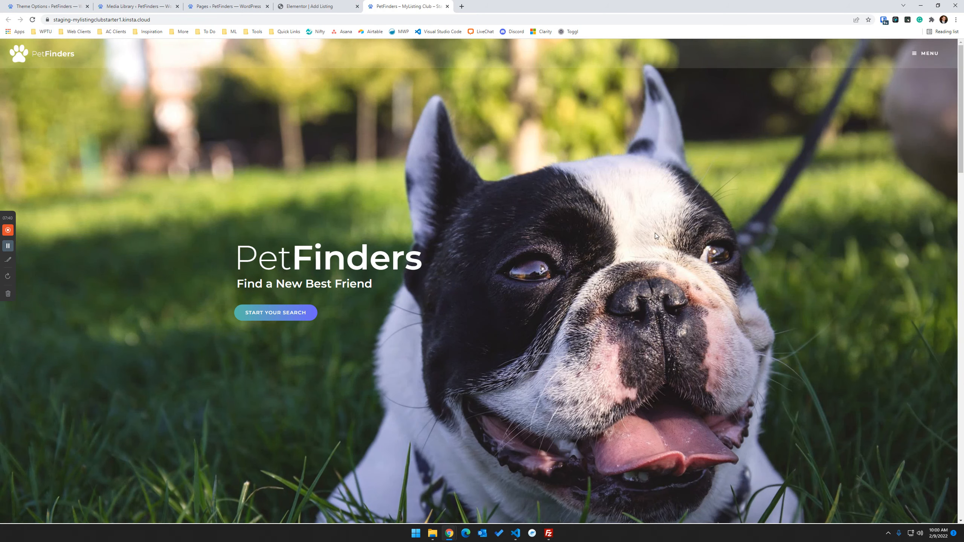
{"action": "left_click", "coordinate": [292, 321]}
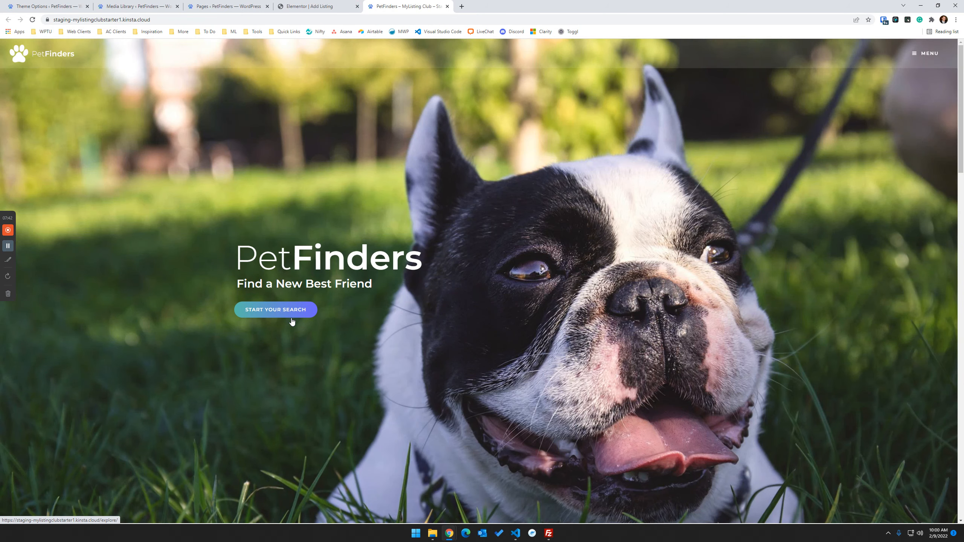
{"action": "left_click", "coordinate": [292, 317]}
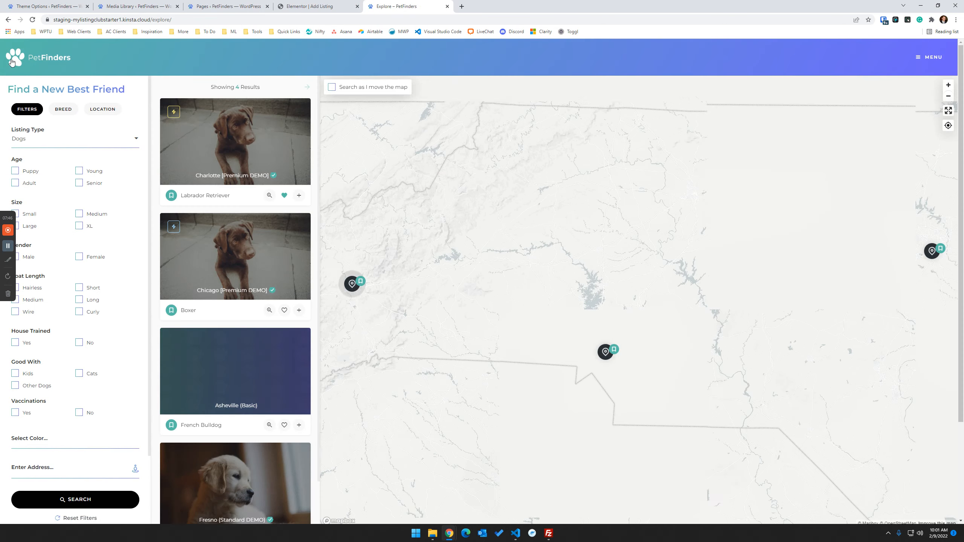
{"action": "left_click", "coordinate": [108, 110]}
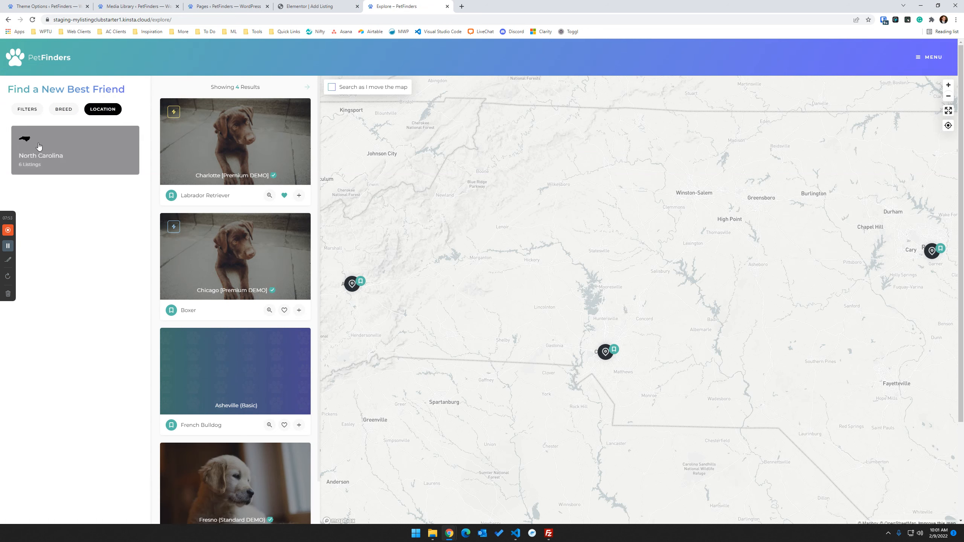
- Compare the north-carolina file in the media library with the region icon on the Explore page
{"action": "left_click", "coordinate": [118, 7]}
{"action": "left_click_drag", "start_coordinate": [147, 190], "coordinate": [111, 189]}
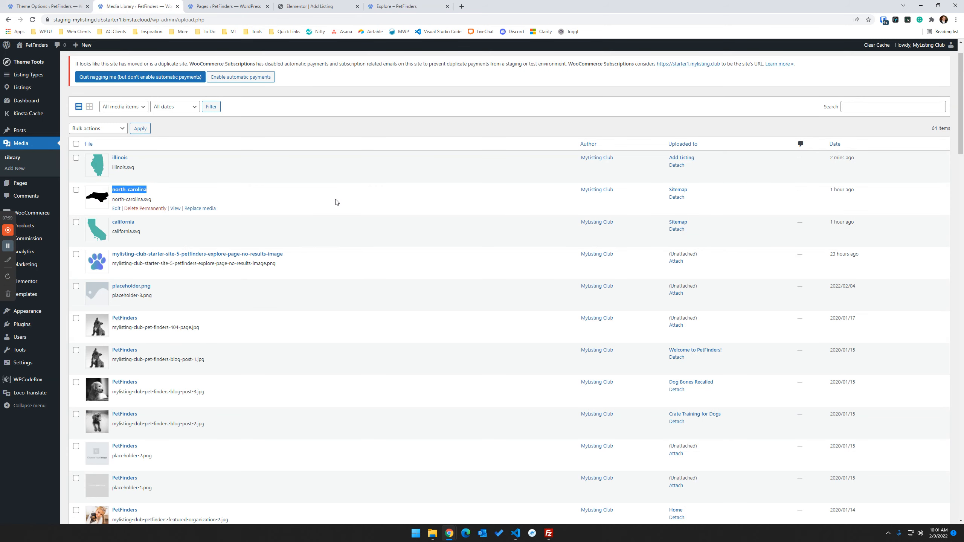
{"action": "left_click", "coordinate": [392, 5]}
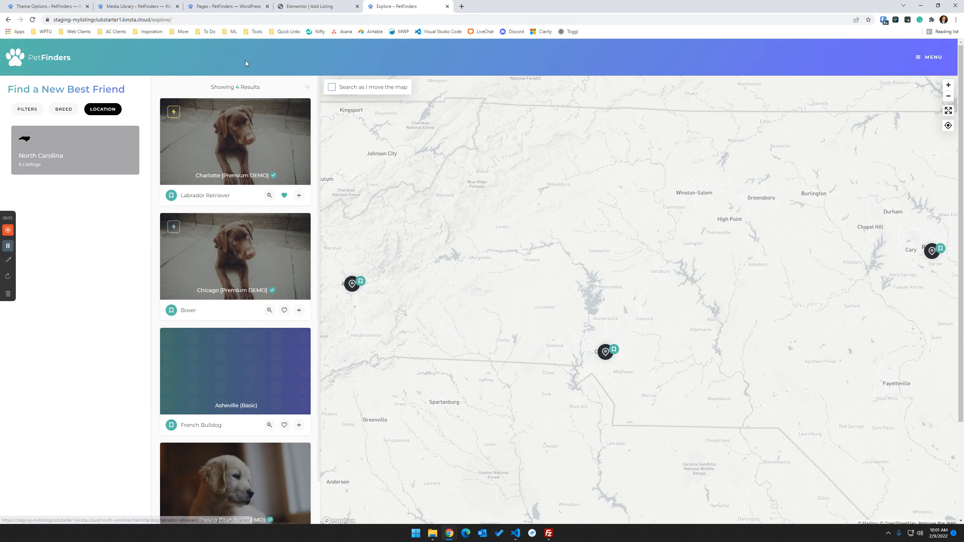
- Open the listing Regions in a new tab and open the North Carolina region for editing
{"action": "left_click", "coordinate": [76, 6]}
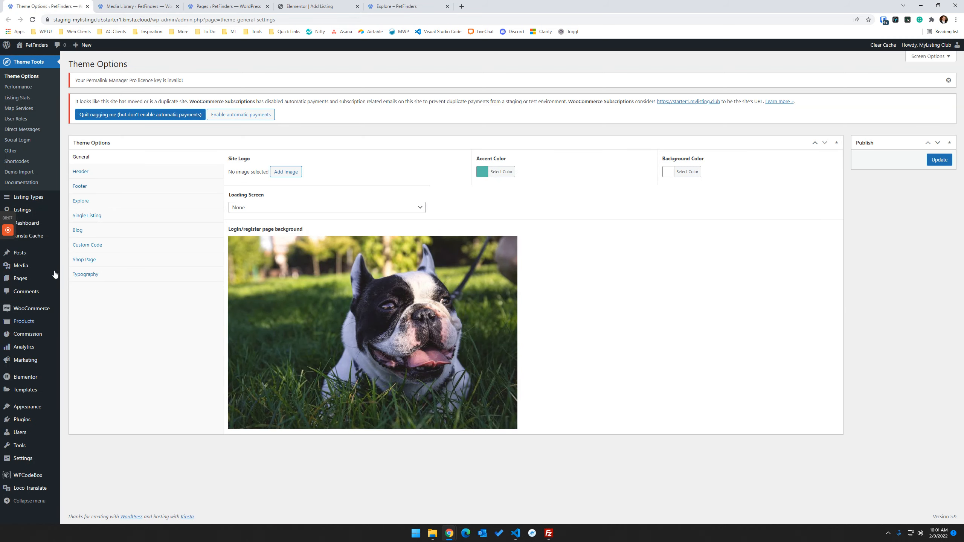
{"action": "mouse_move", "coordinate": [27, 212]}
{"action": "right_click", "coordinate": [73, 240]}
{"action": "left_click", "coordinate": [113, 246]}
{"action": "left_click", "coordinate": [131, 6]}
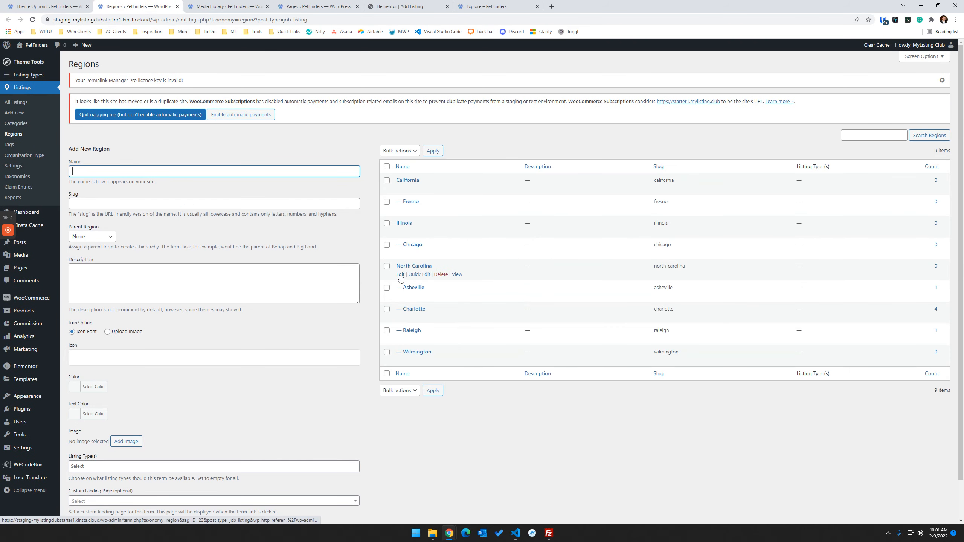
{"action": "left_click", "coordinate": [400, 275]}
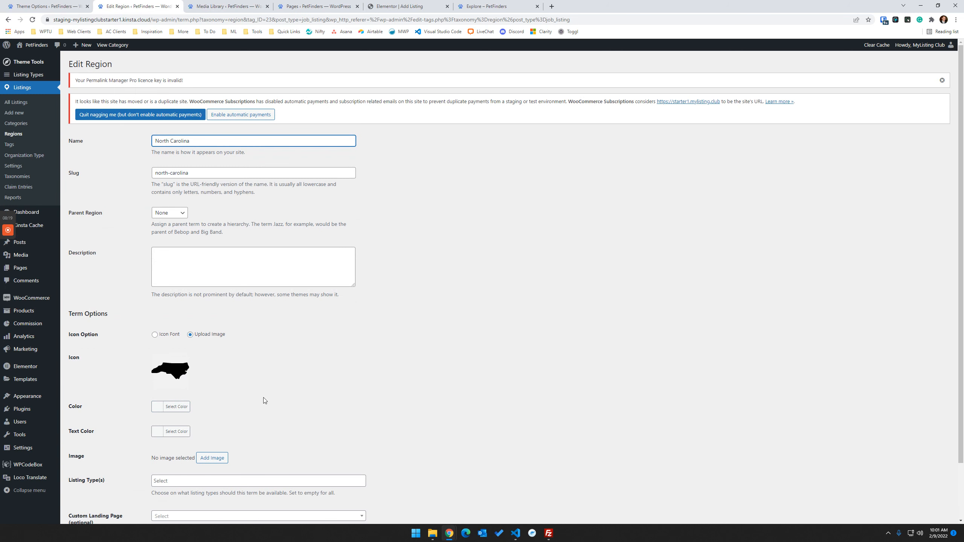
- Replace the North Carolina region's icon with illinois.svg from the media library
{"action": "scroll", "coordinate": [312, 358], "scroll_direction": "down", "scroll_amount": 1}
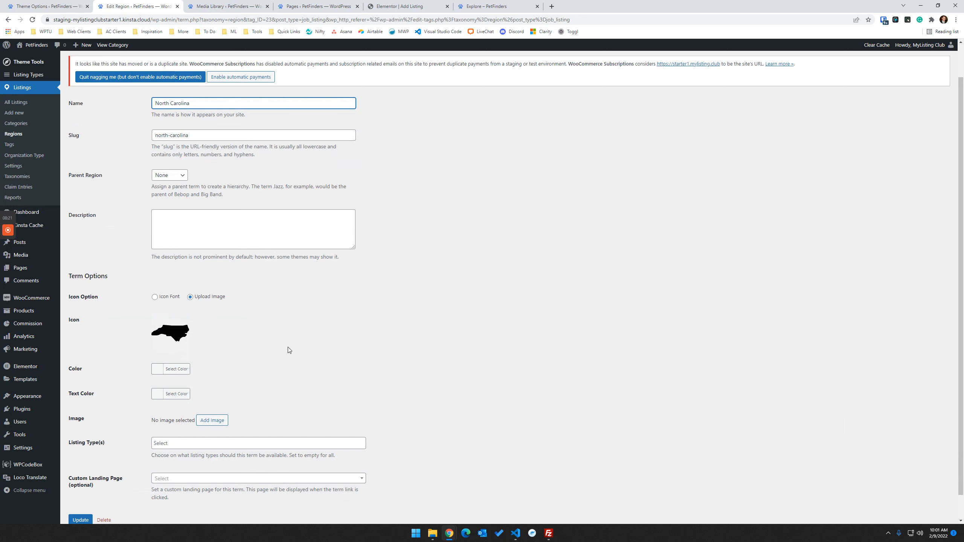
{"action": "left_click", "coordinate": [182, 323]}
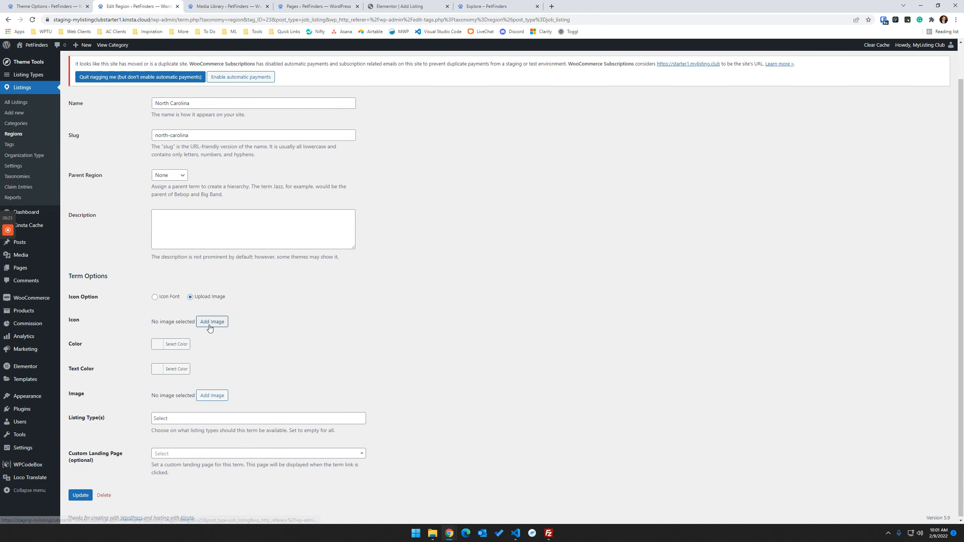
{"action": "left_click", "coordinate": [211, 325]}
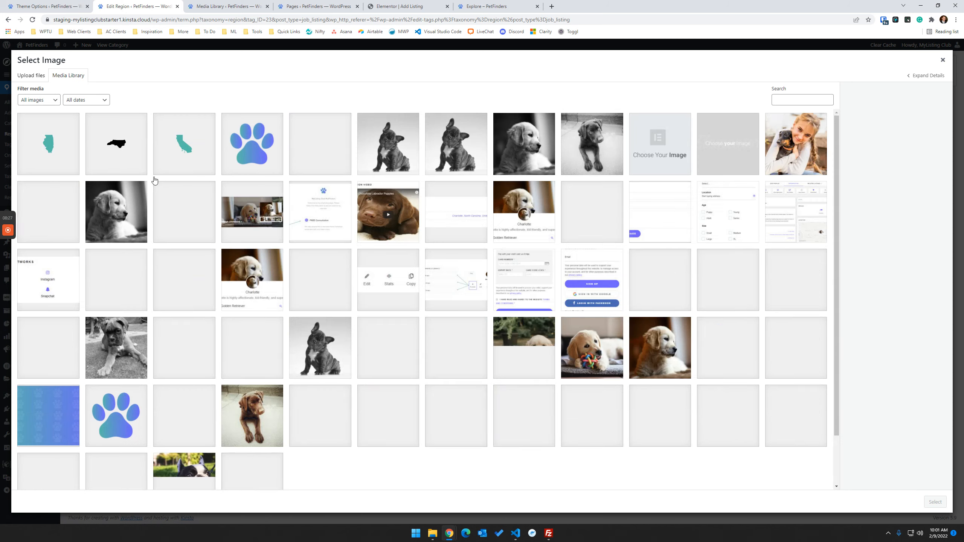
{"action": "left_click", "coordinate": [51, 138]}
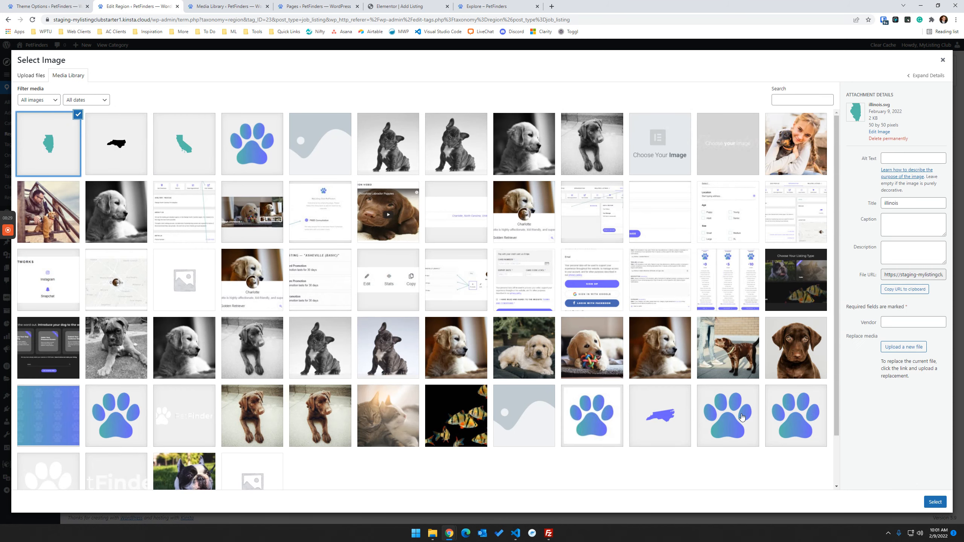
{"action": "left_click", "coordinate": [935, 502]}
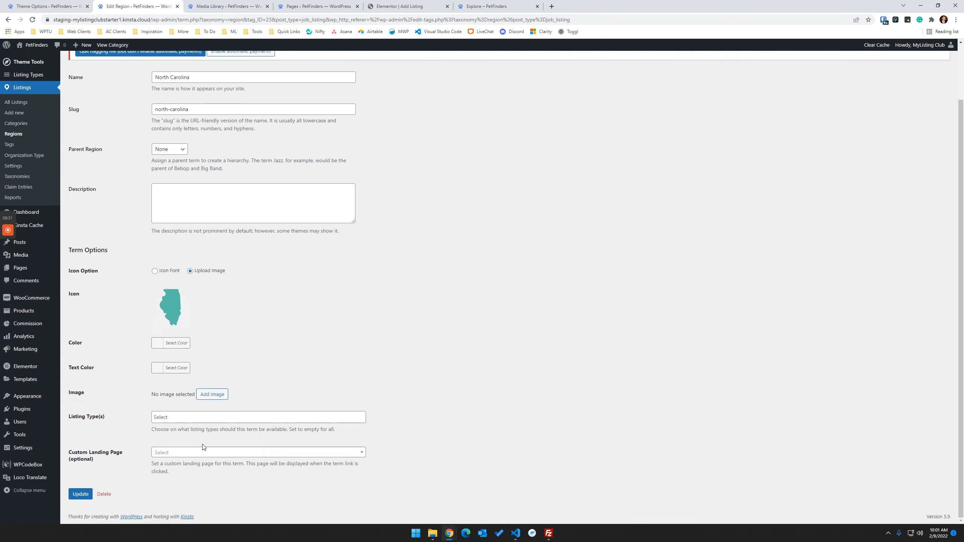
- Save the North Carolina region and check its icon in the location list of the reloaded Explore page
{"action": "left_click", "coordinate": [88, 494]}
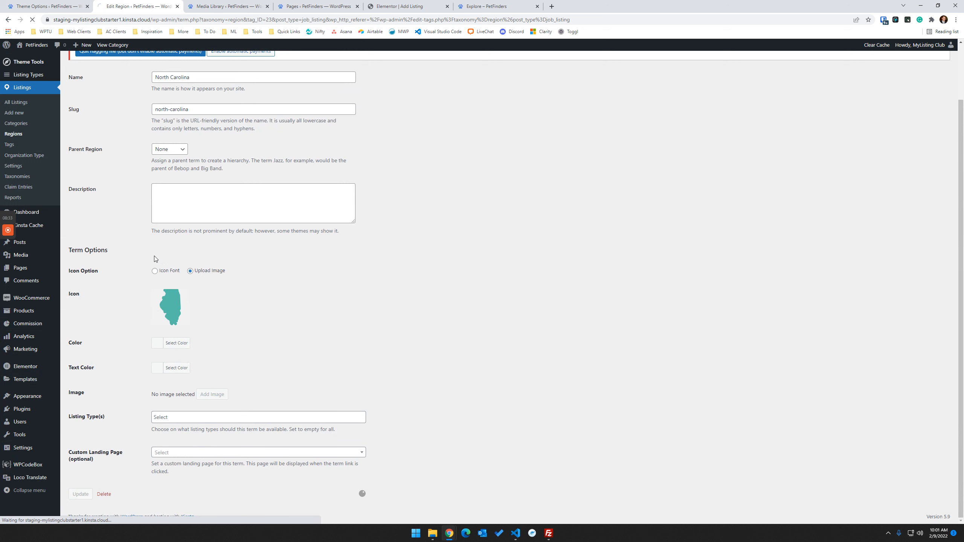
{"action": "left_click", "coordinate": [484, 5]}
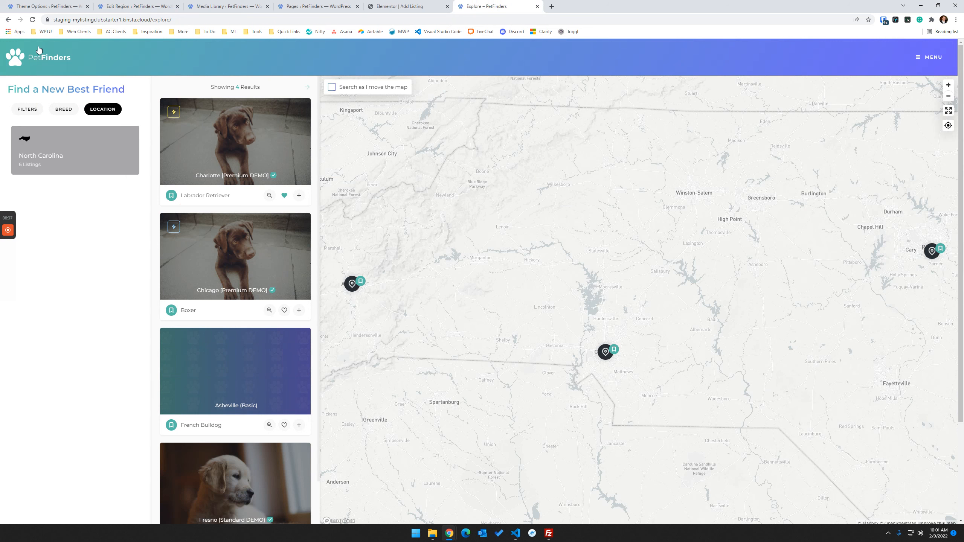
{"action": "left_click", "coordinate": [33, 20]}
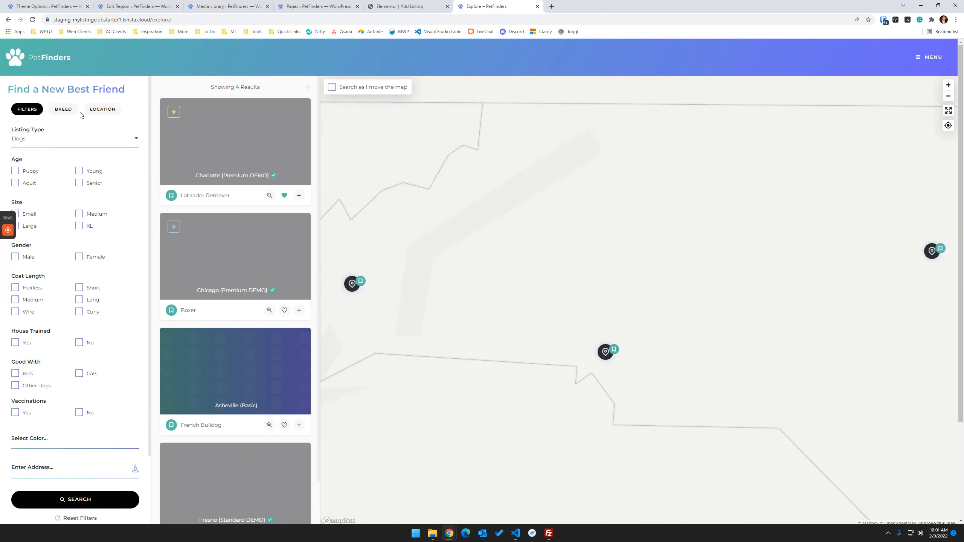
{"action": "left_click", "coordinate": [101, 109]}
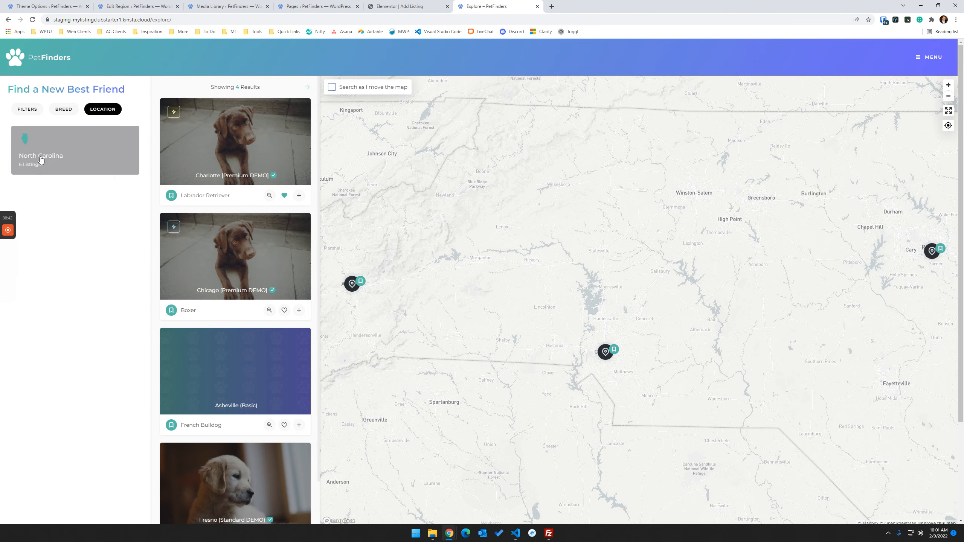
{"action": "left_click", "coordinate": [105, 289]}
- Open the listing Tags in the WordPress admin and open the Accepts Apple Pay tag for editing
{"action": "left_click", "coordinate": [114, 6]}
{"action": "left_click", "coordinate": [22, 143]}
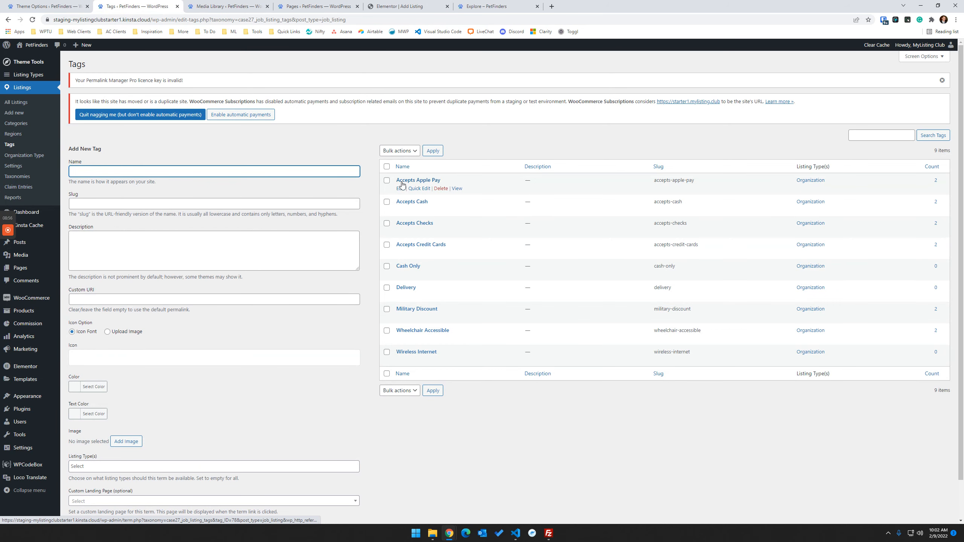
{"action": "left_click", "coordinate": [398, 190]}
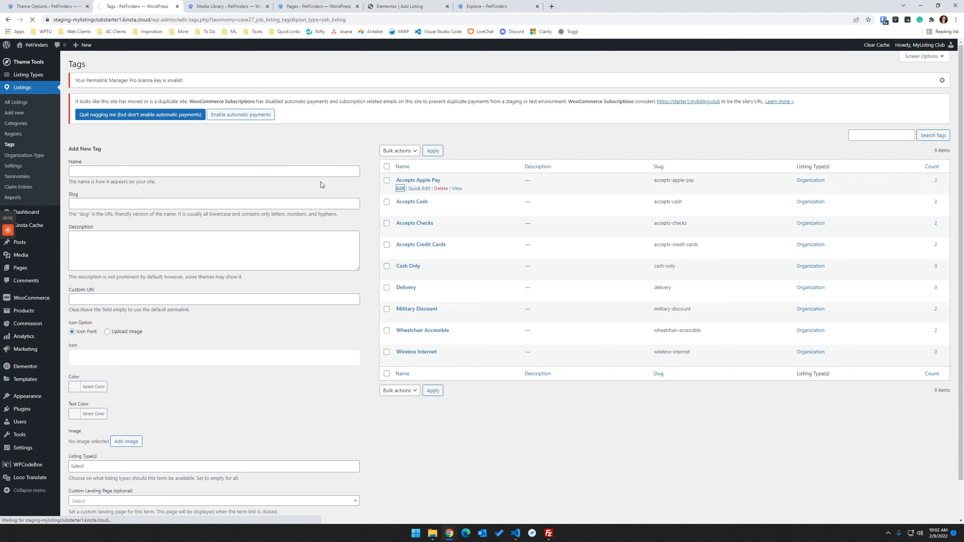
- Give the Accepts Apple Pay tag california.svg from the media library as an uploaded image icon and save the tag
{"action": "scroll", "coordinate": [380, 215], "scroll_direction": "down", "scroll_amount": 5}
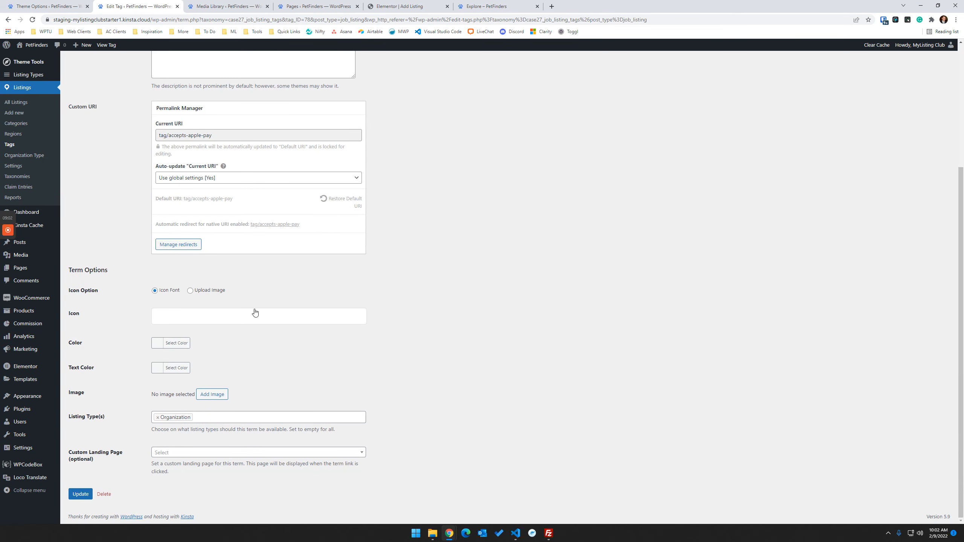
{"action": "left_click", "coordinate": [210, 290]}
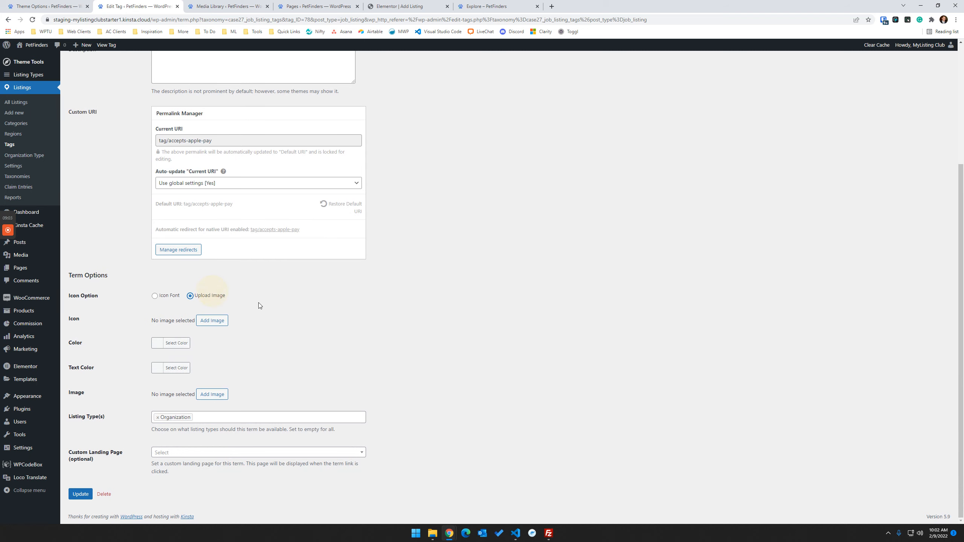
{"action": "left_click", "coordinate": [212, 321]}
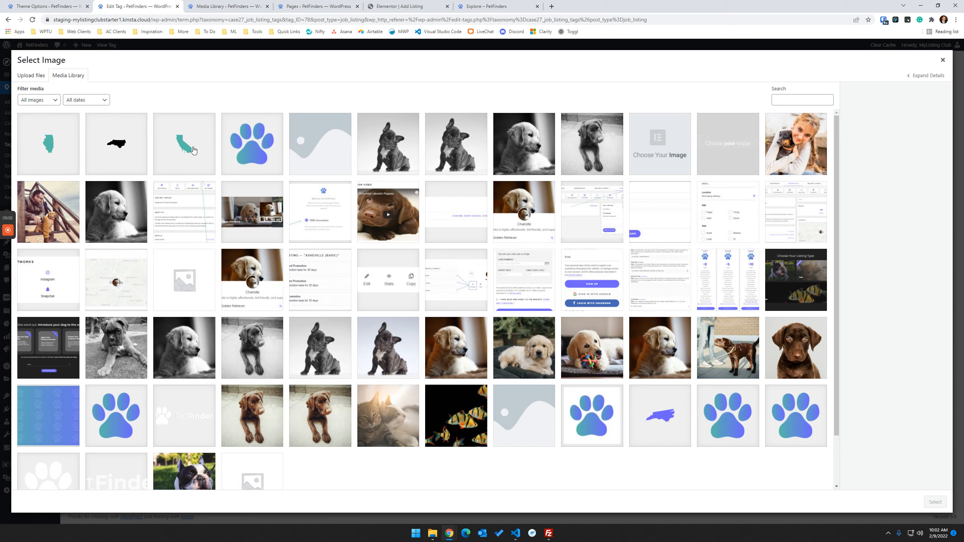
{"action": "left_click", "coordinate": [190, 131]}
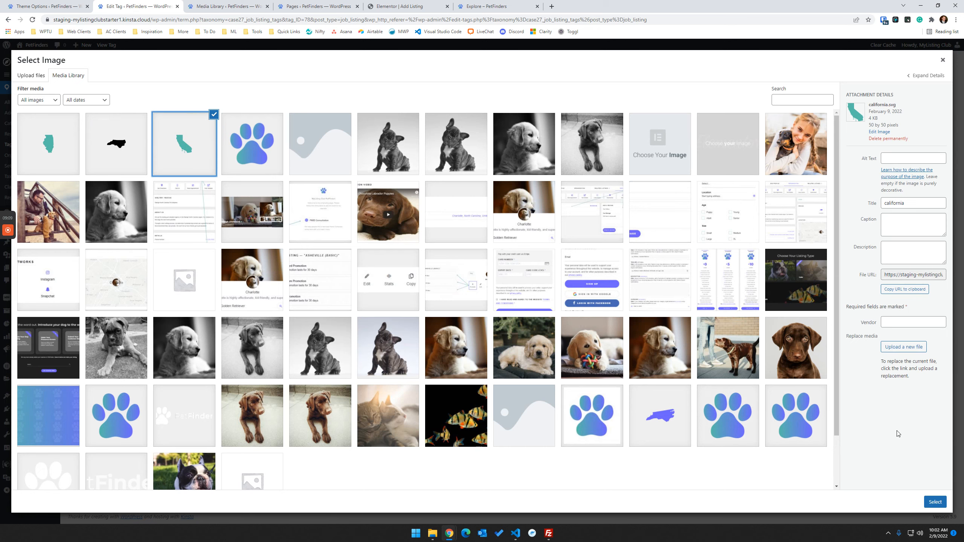
{"action": "left_click", "coordinate": [935, 501]}
{"action": "scroll", "coordinate": [379, 456], "scroll_direction": "down", "scroll_amount": 1}
{"action": "left_click", "coordinate": [91, 493]}
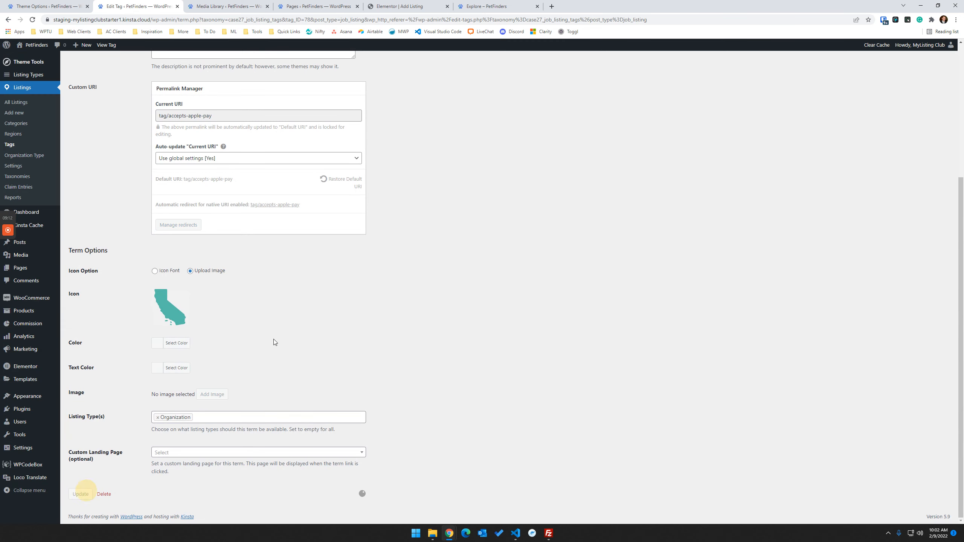
- Reload the Explore page, then return to the Accepts Apple Pay tag and review its icon settings
{"action": "left_click", "coordinate": [508, 6]}
{"action": "left_click", "coordinate": [32, 20]}
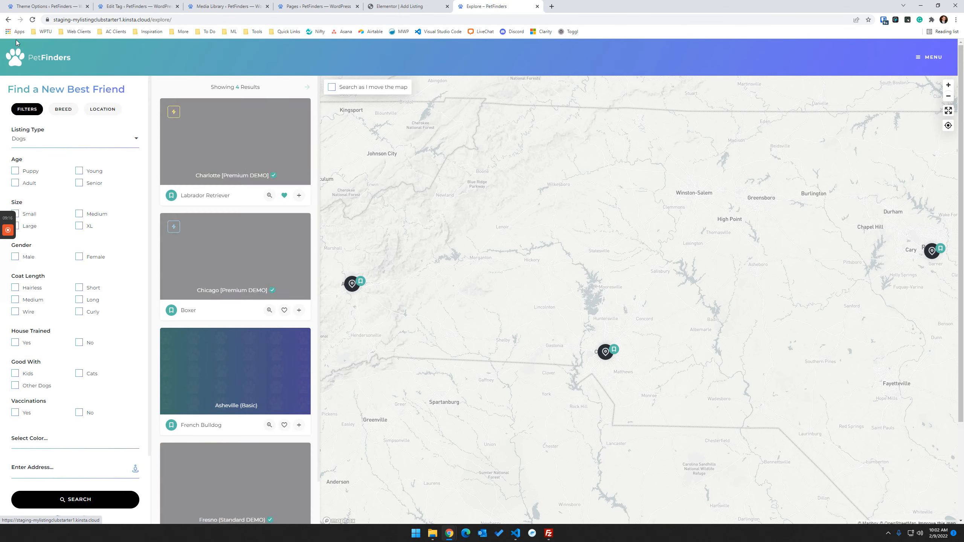
{"action": "left_click", "coordinate": [32, 21]}
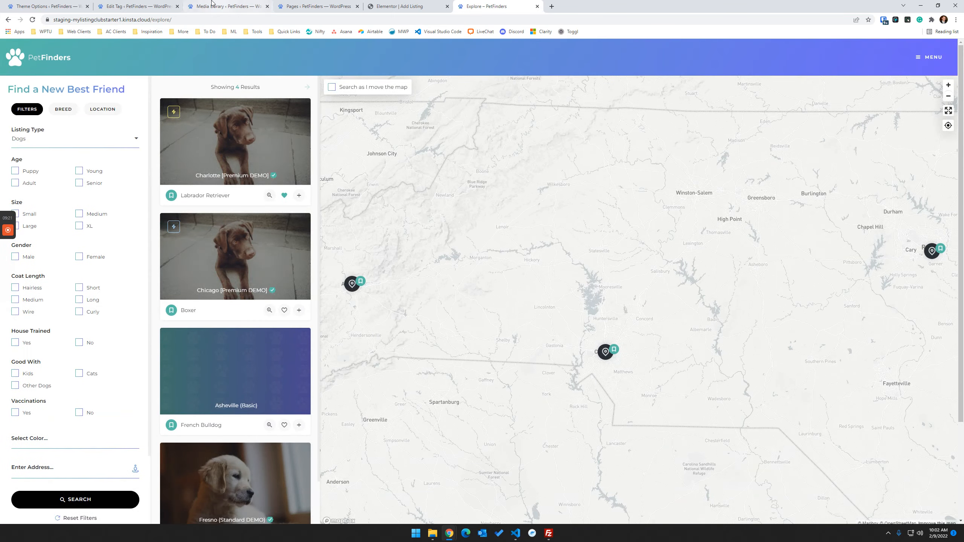
{"action": "left_click", "coordinate": [137, 6]}
{"action": "scroll", "coordinate": [312, 318], "scroll_direction": "down", "scroll_amount": 5}
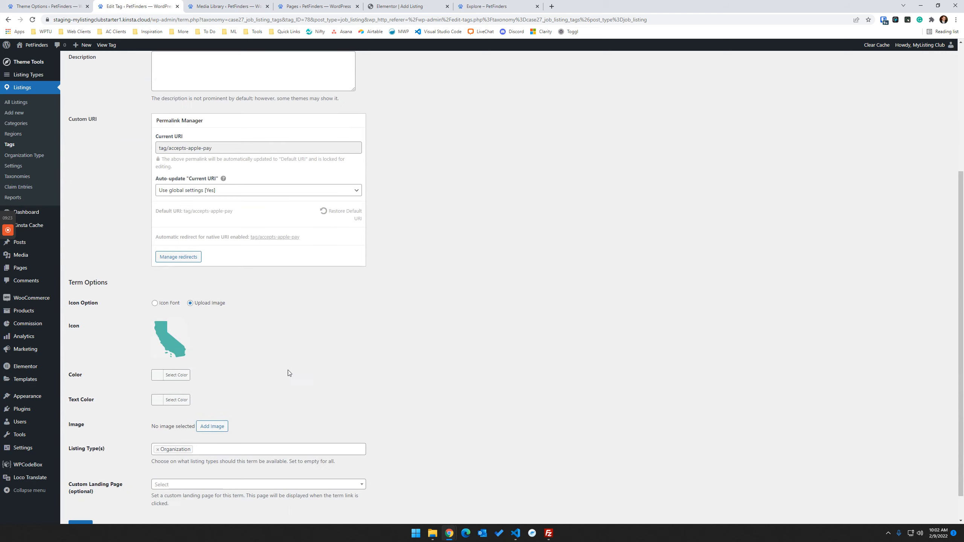
{"action": "scroll", "coordinate": [288, 373], "scroll_direction": "down", "scroll_amount": 1}
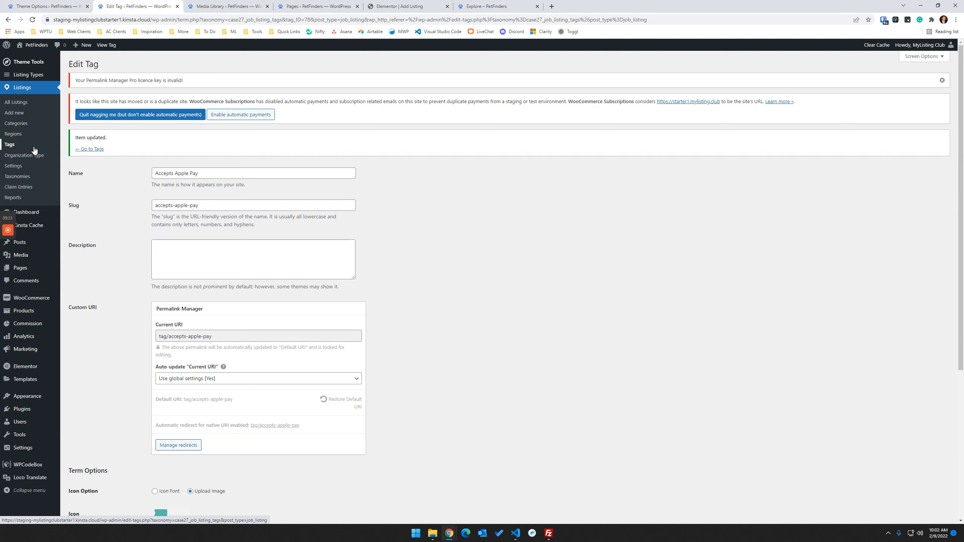
{"action": "scroll", "coordinate": [490, 301], "scroll_direction": "down", "scroll_amount": 3}
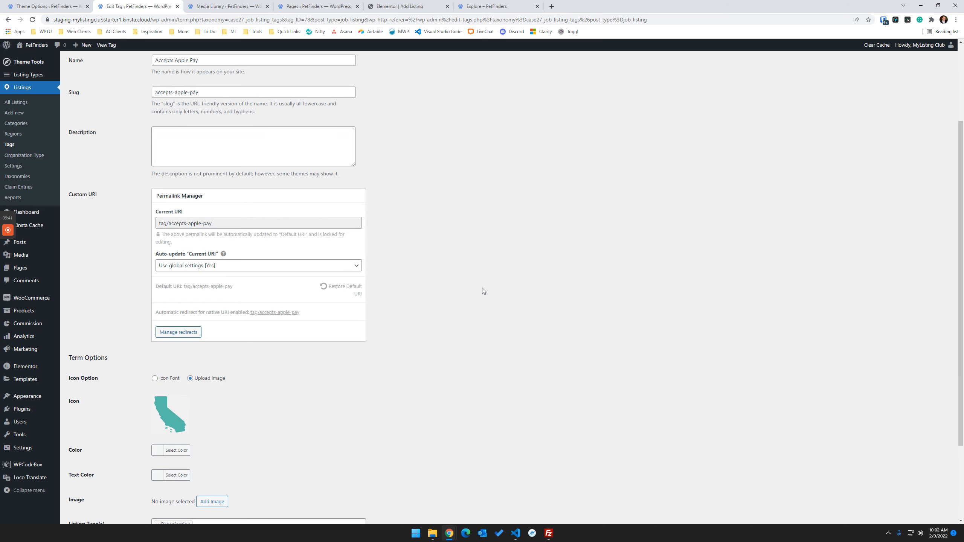
{"action": "scroll", "coordinate": [453, 275], "scroll_direction": "up", "scroll_amount": 1}
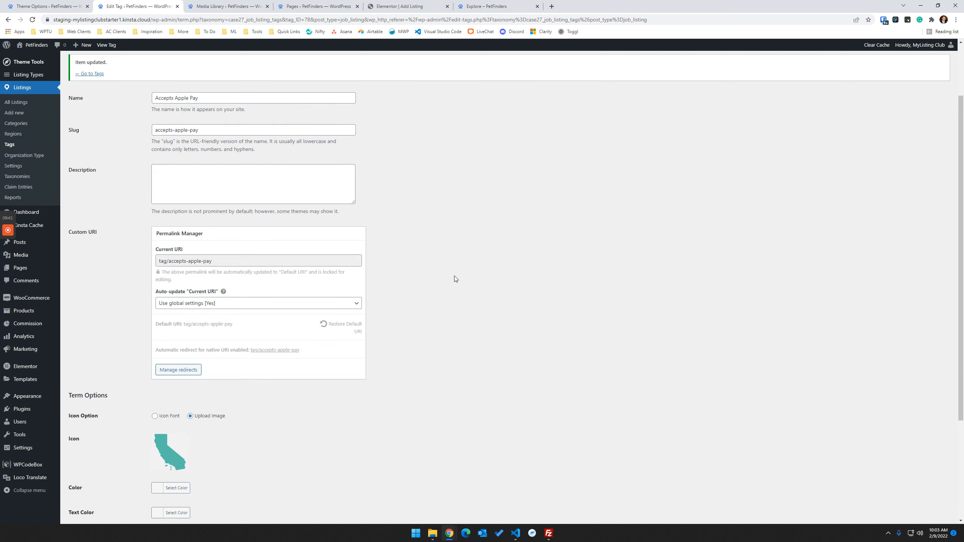
{"action": "mouse_move", "coordinate": [8, 246]}
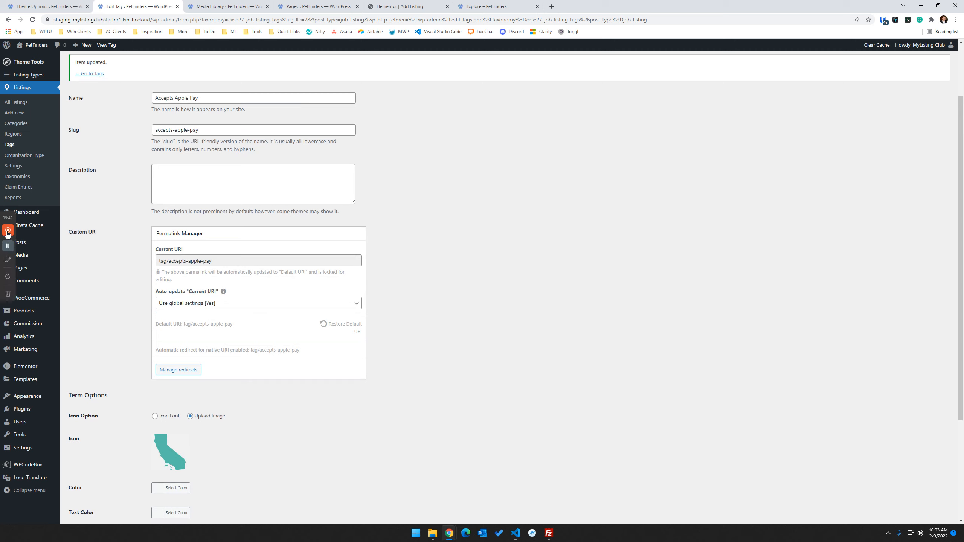